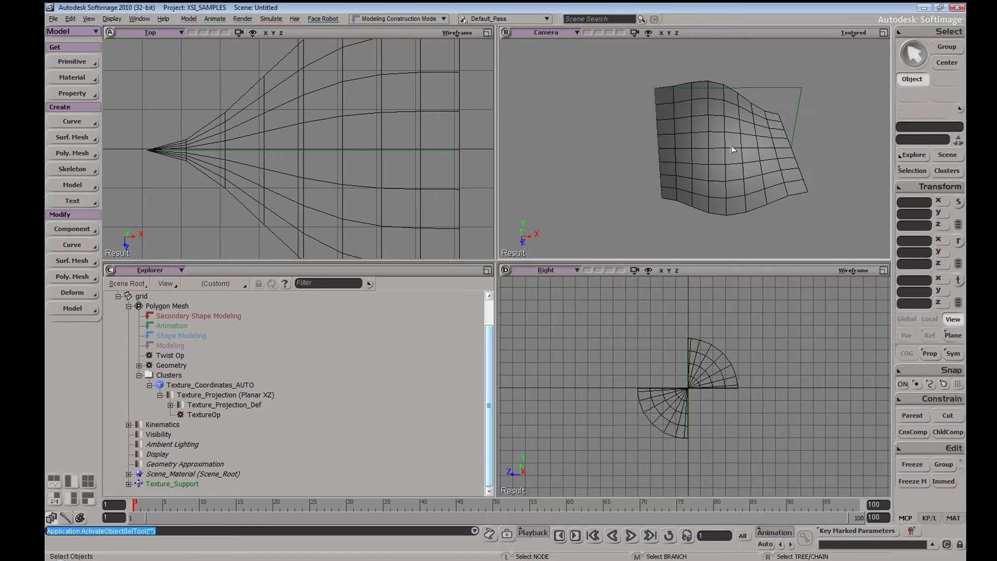
- Try a twist angle of 42.985 on the grid's Twist Op and undo the change
left_click(709, 147)
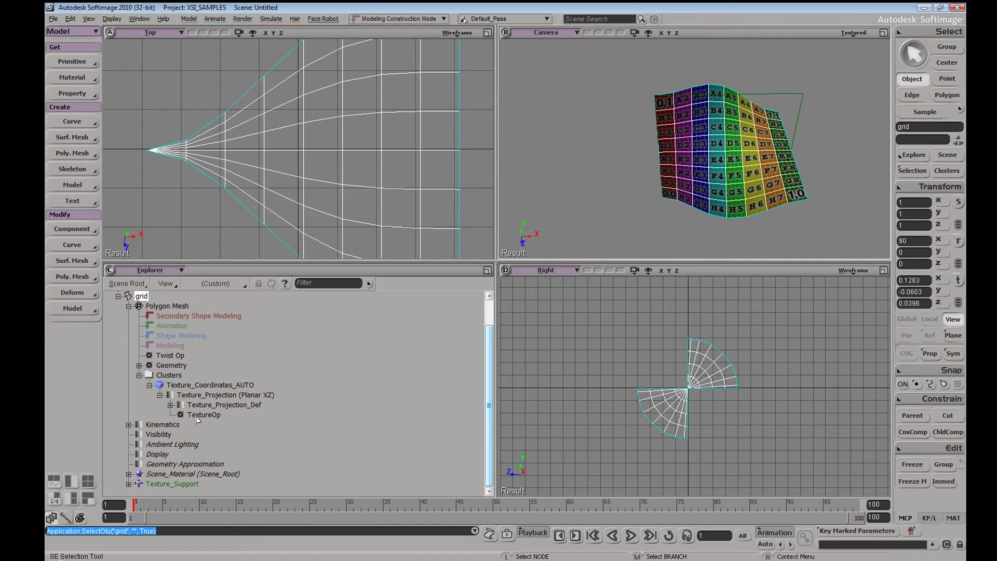
left_click(170, 357)
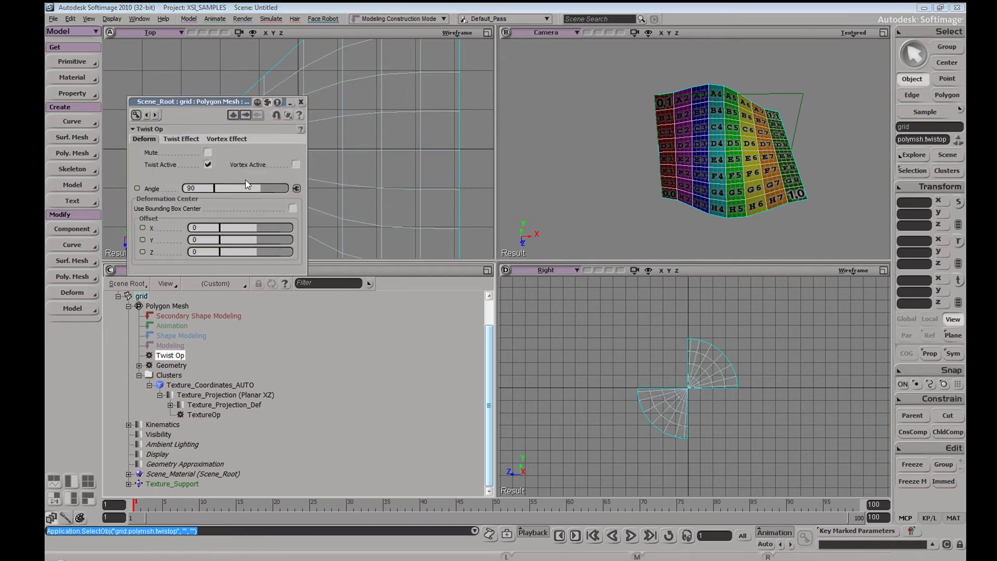
left_click_drag(257, 191, 258, 188)
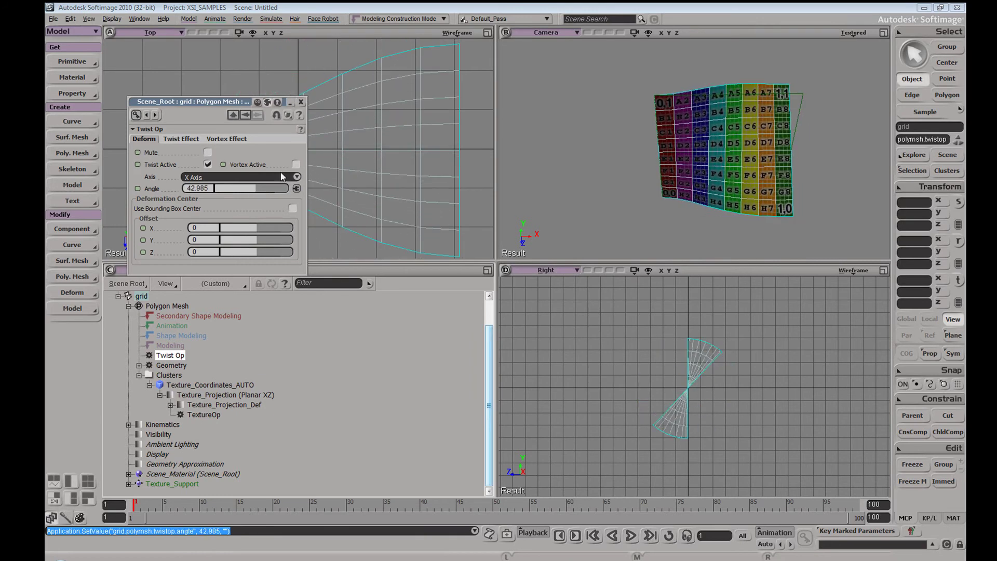
key("ctrl+z")
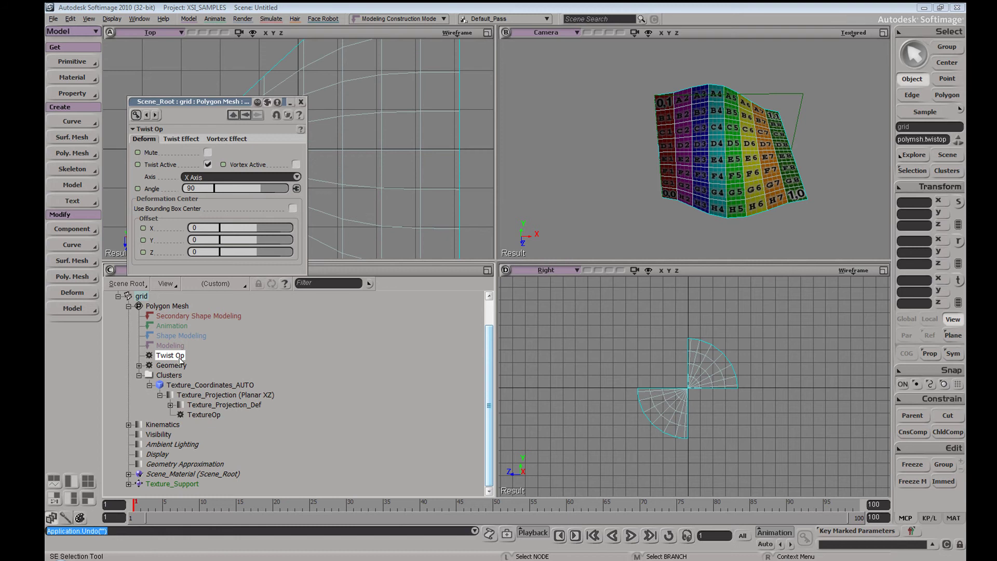
- Delete the Twist Op from the grid's operator stack and close its property page
key("Delete")
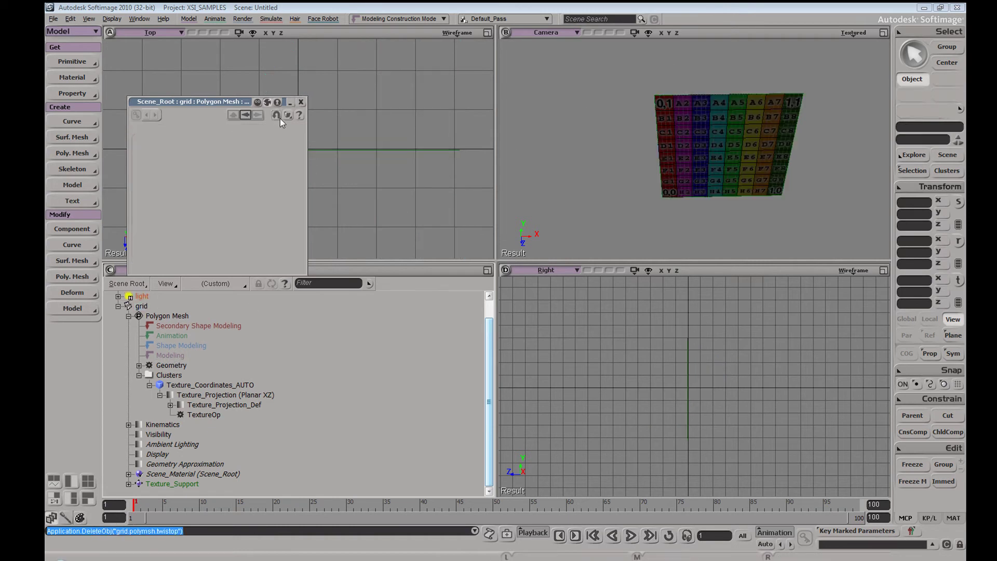
left_click(303, 102)
key("s")
right_click_drag(702, 58, 690, 41)
middle_click_drag(722, 62, 723, 88)
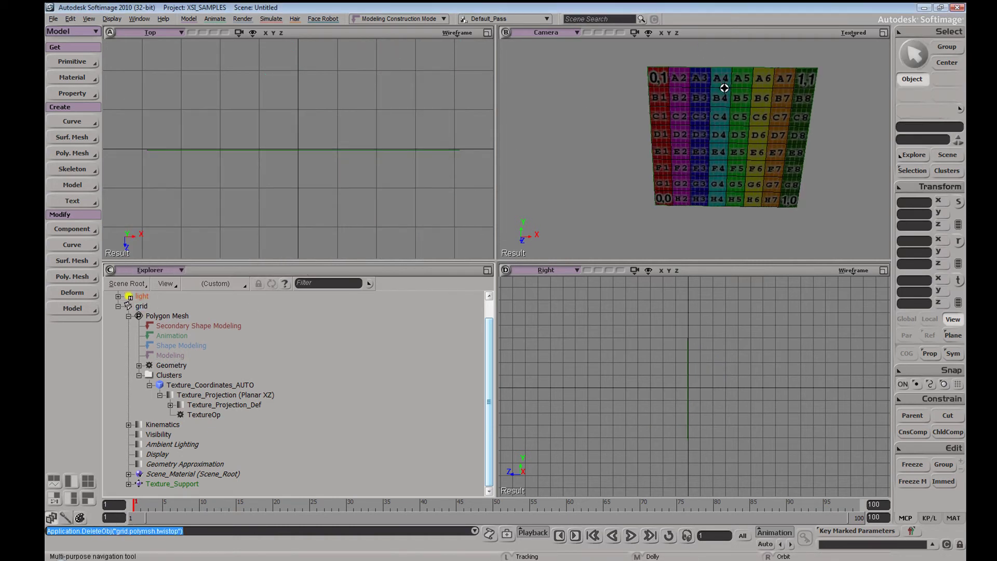
left_click_drag(723, 88, 670, 125)
left_click(858, 31)
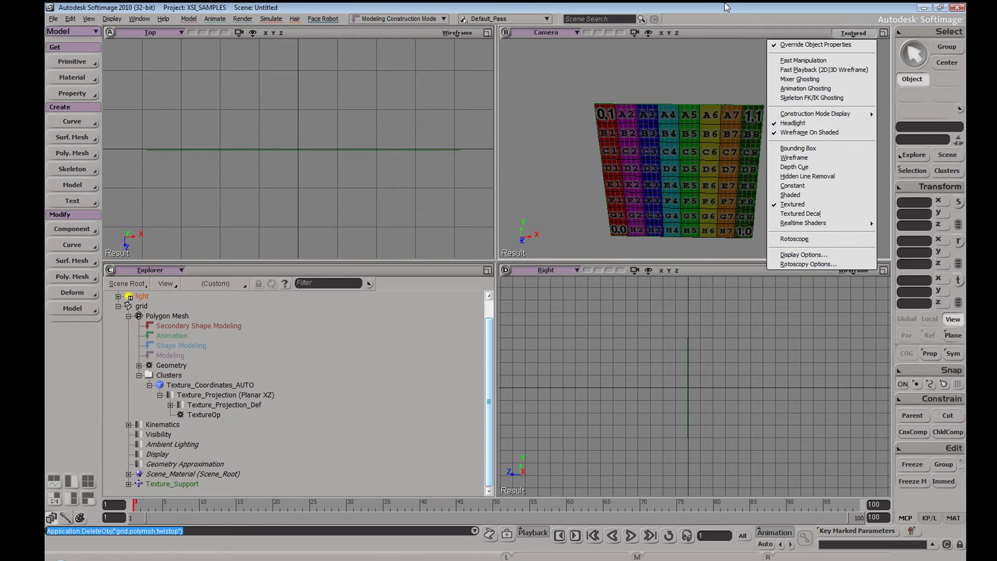
left_click(913, 7)
key("s")
mouse_move(687, 115)
right_mouse_down()
mouse_move(678, 104)
mouse_move(692, 121)
right_mouse_up()
left_click_drag(692, 121, 684, 113)
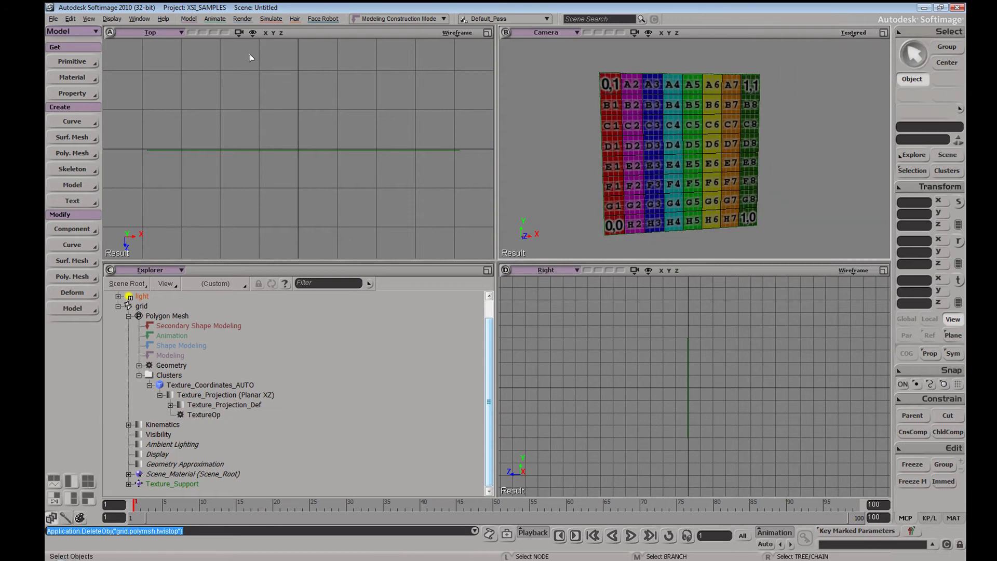
- Switch the Top viewport to Net View and load google.com in it
left_click(160, 35)
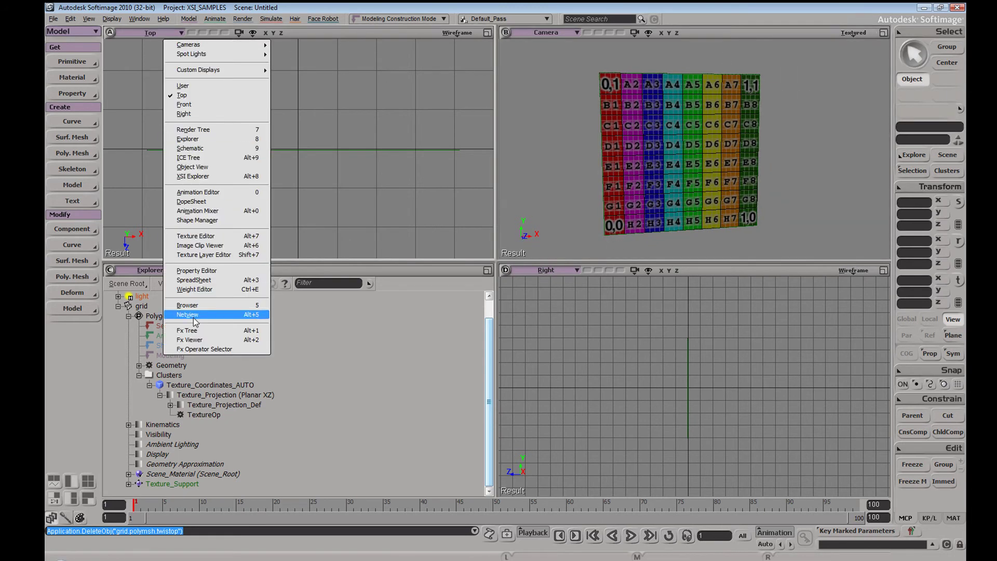
left_click(211, 315)
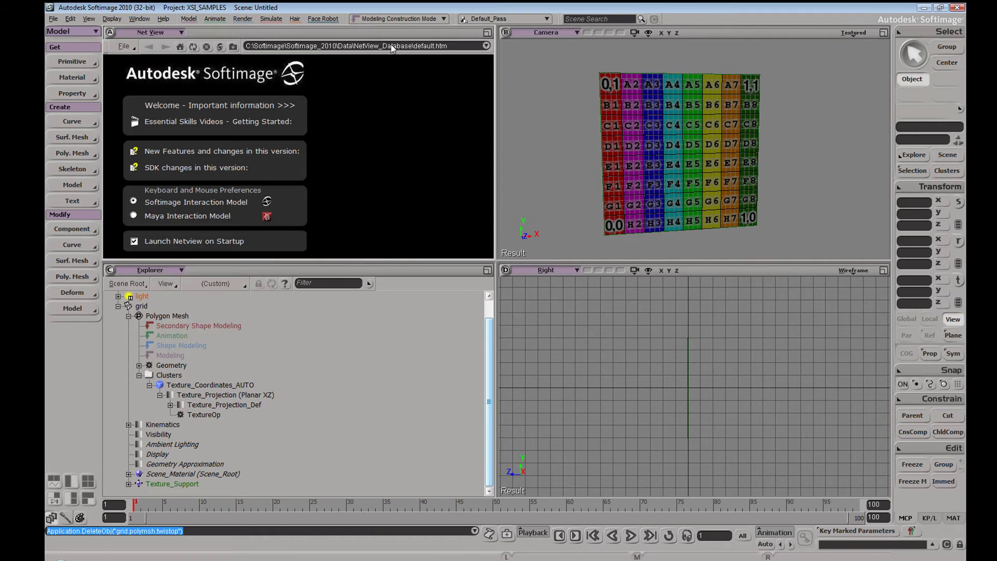
left_click(392, 48)
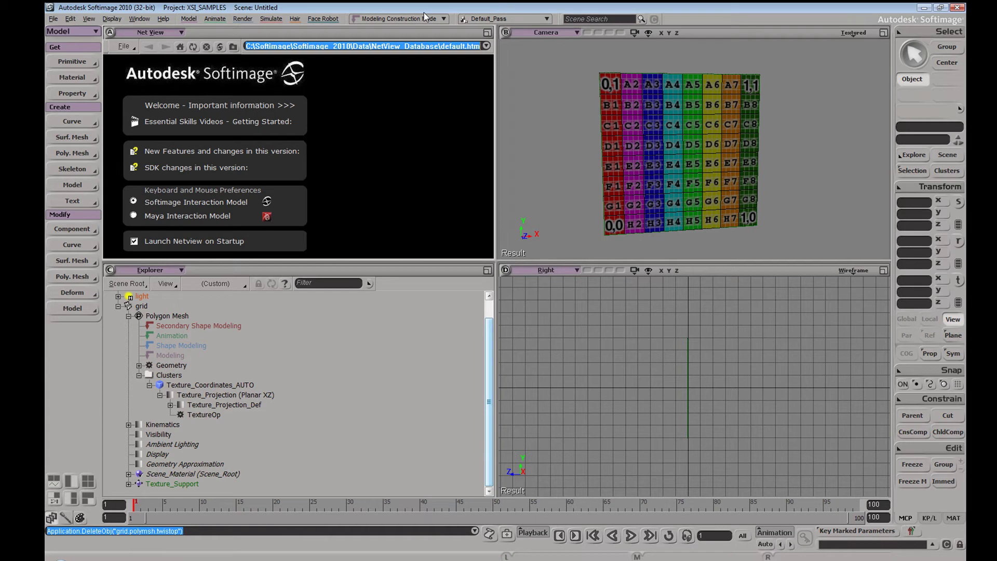
type("google.com")
key("Return")
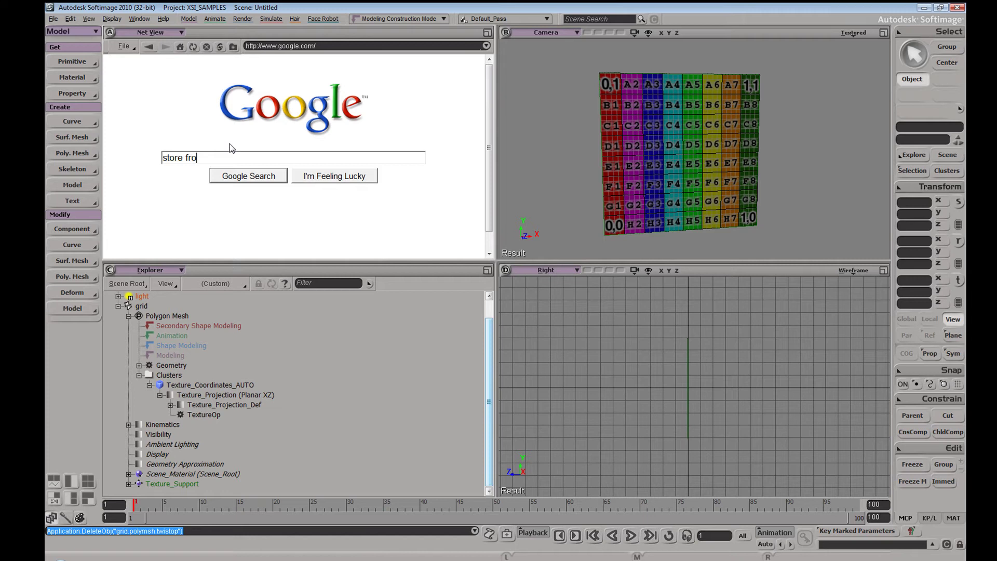
- Search Google Images for "store front" and open the 699 x 505 photographic equipment repairs storefront picture at full size
key("Return")
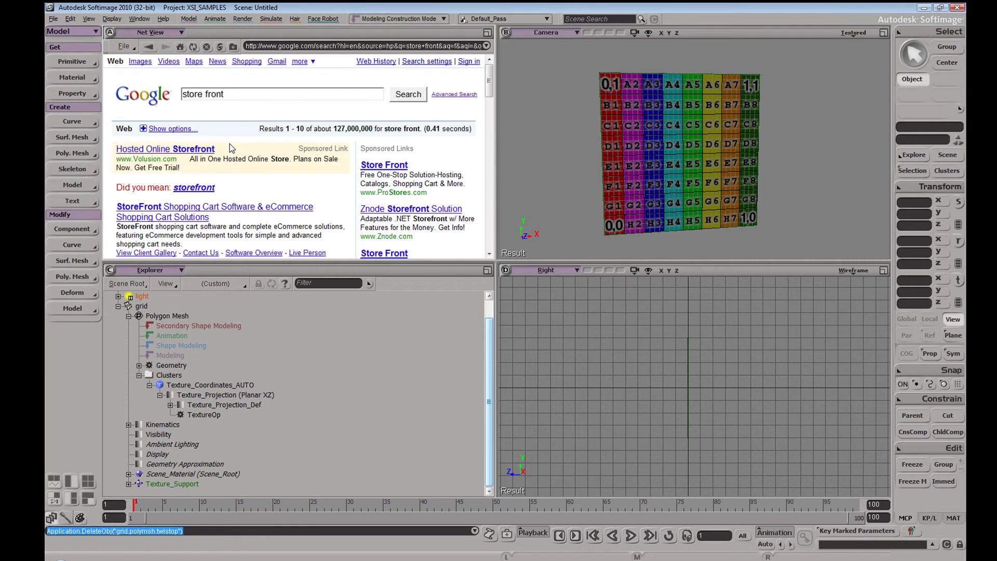
left_click(140, 62)
left_click(142, 62)
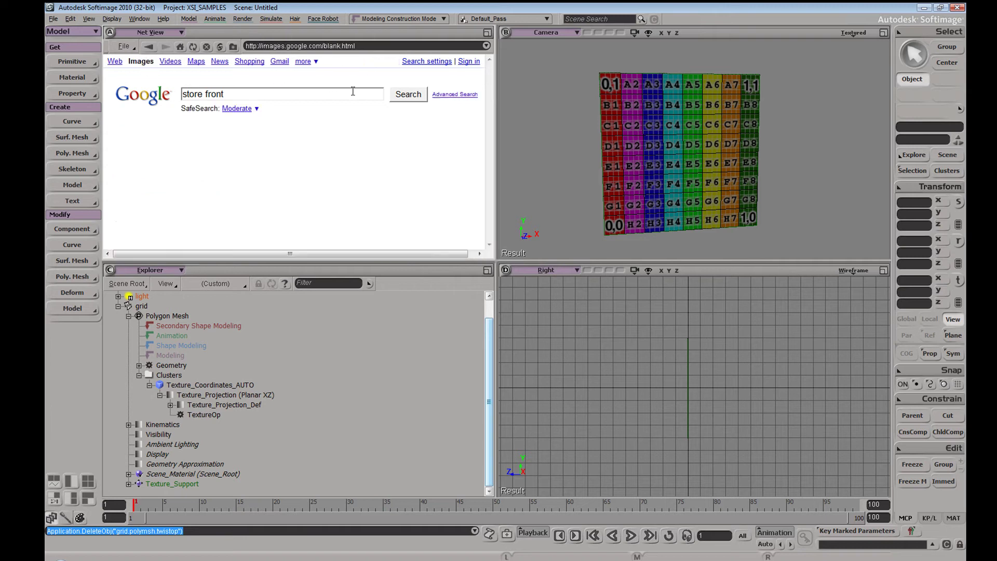
left_click_drag(489, 81, 494, 102)
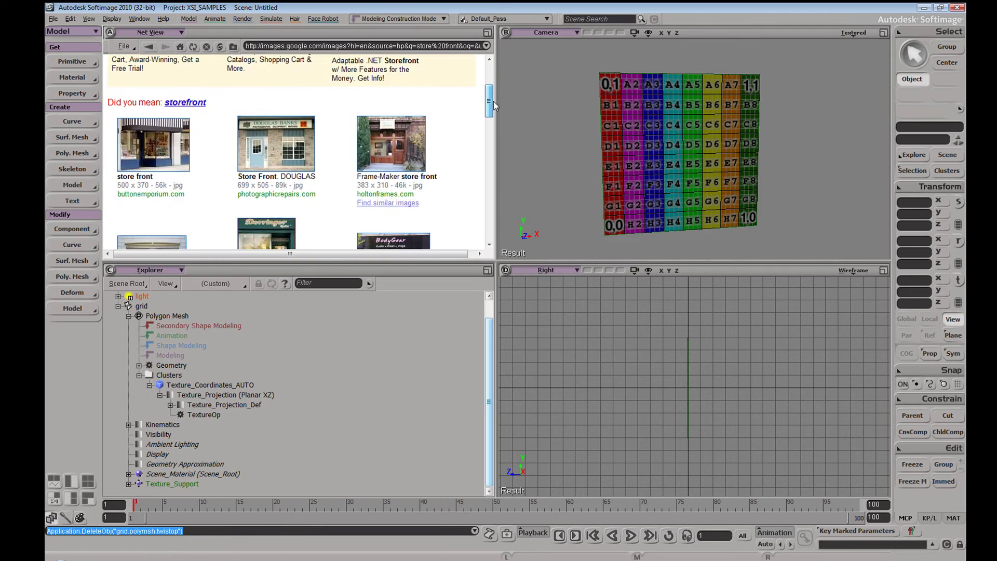
left_click(272, 136)
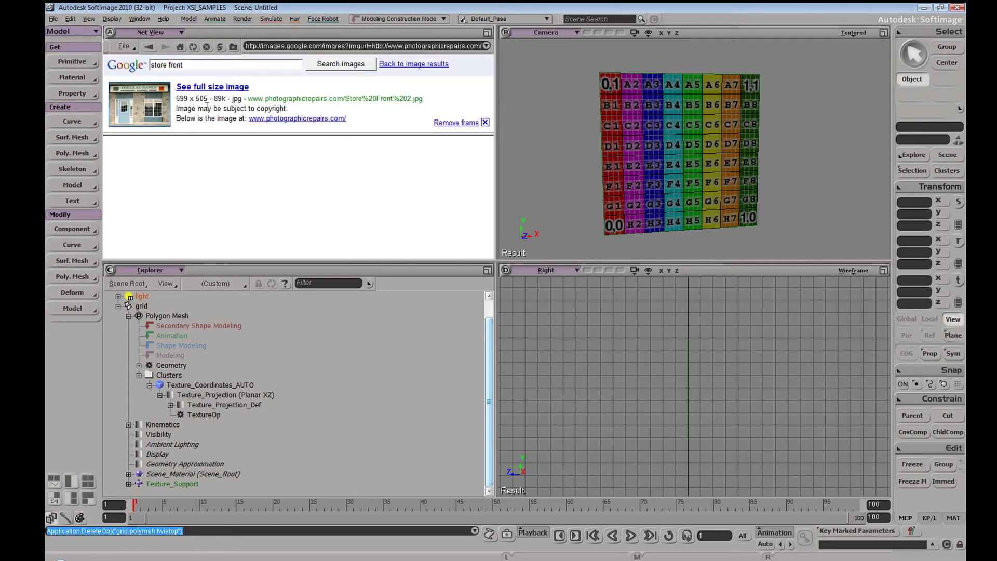
left_click(139, 110)
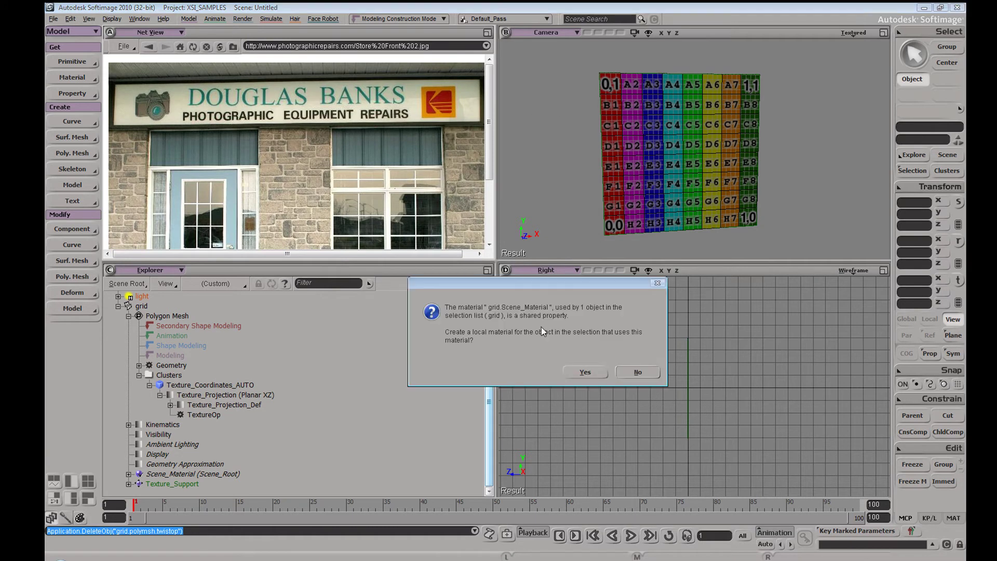
- Apply the storefront picture to the grid as its texture, creating a local material, and close the image's property page
left_click(584, 372)
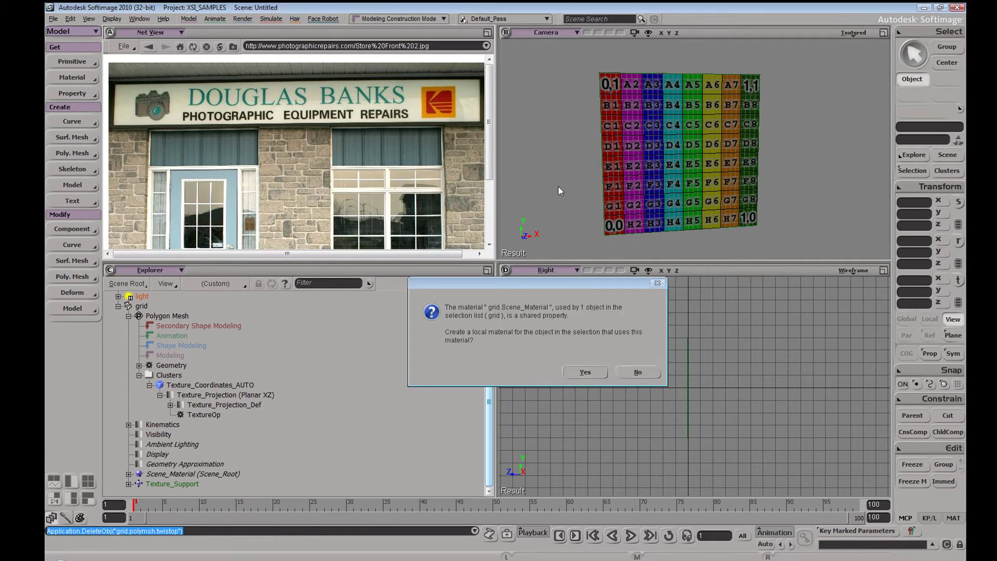
left_click(584, 373)
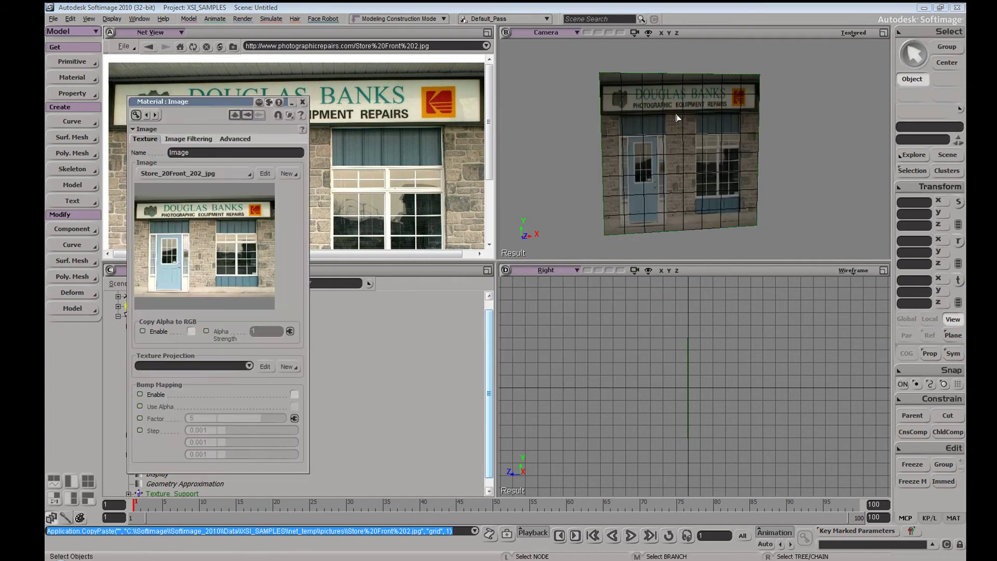
left_click(303, 102)
- Examine how the storefront texture lines up with the grid's edges around the door and window
key("s")
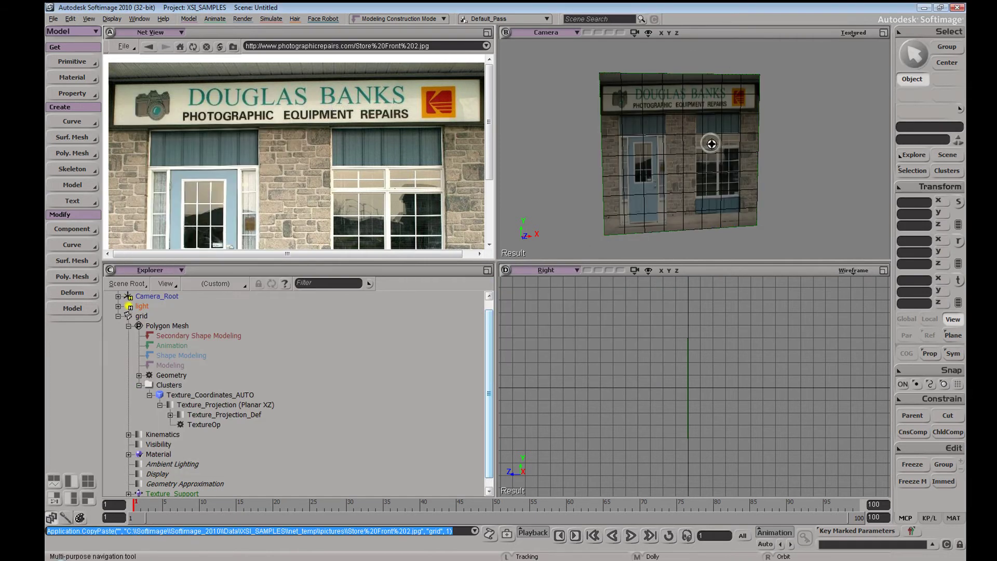
right_click_drag(710, 142, 713, 119)
middle_click_drag(714, 120, 693, 141)
mouse_move(662, 126)
right_mouse_down()
mouse_move(684, 138)
mouse_move(669, 130)
mouse_move(679, 117)
mouse_move(668, 120)
right_mouse_up()
key("s")
key("s")
key("s")
key("space")
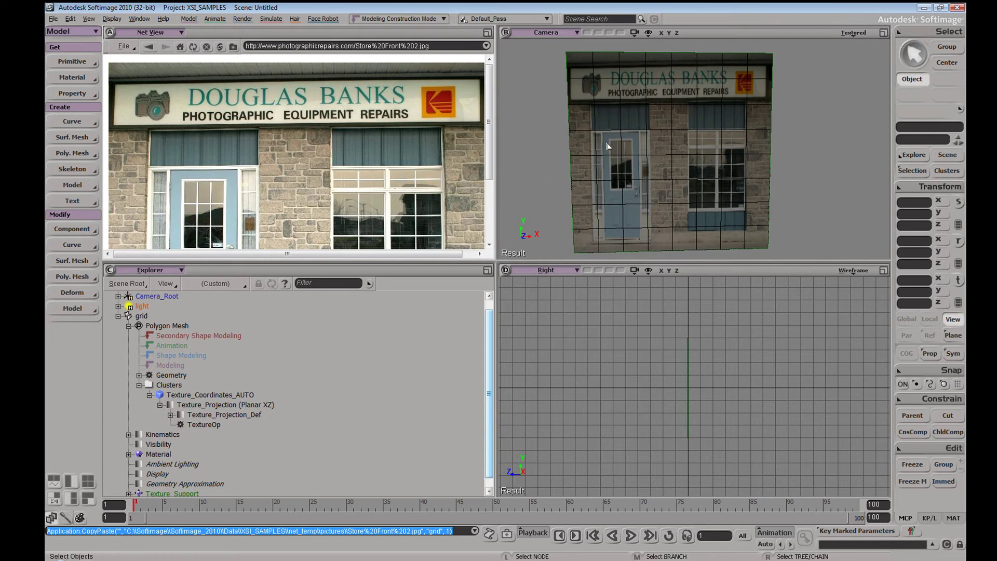
key("s")
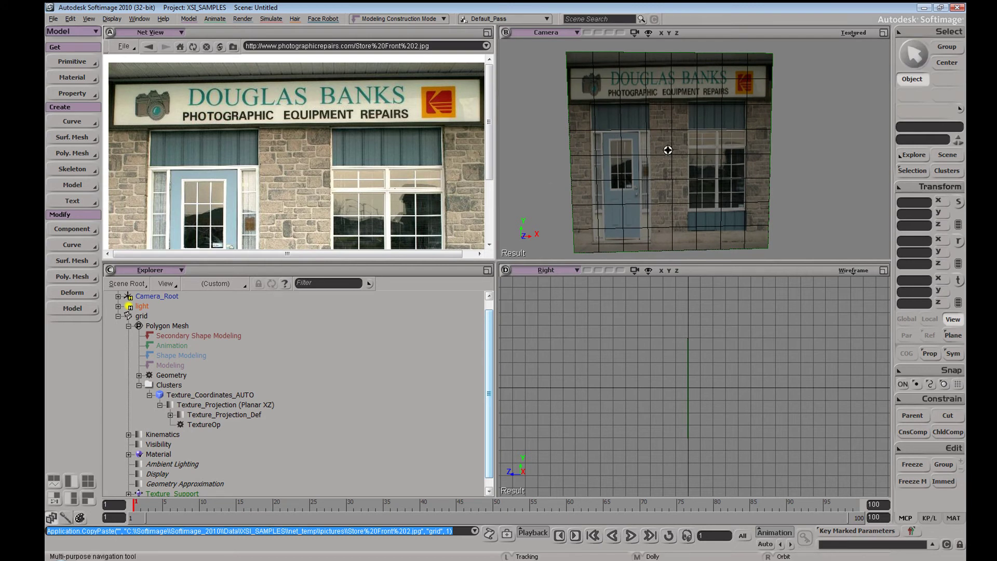
left_click_drag(666, 149, 714, 159)
middle_click_drag(691, 124, 693, 171)
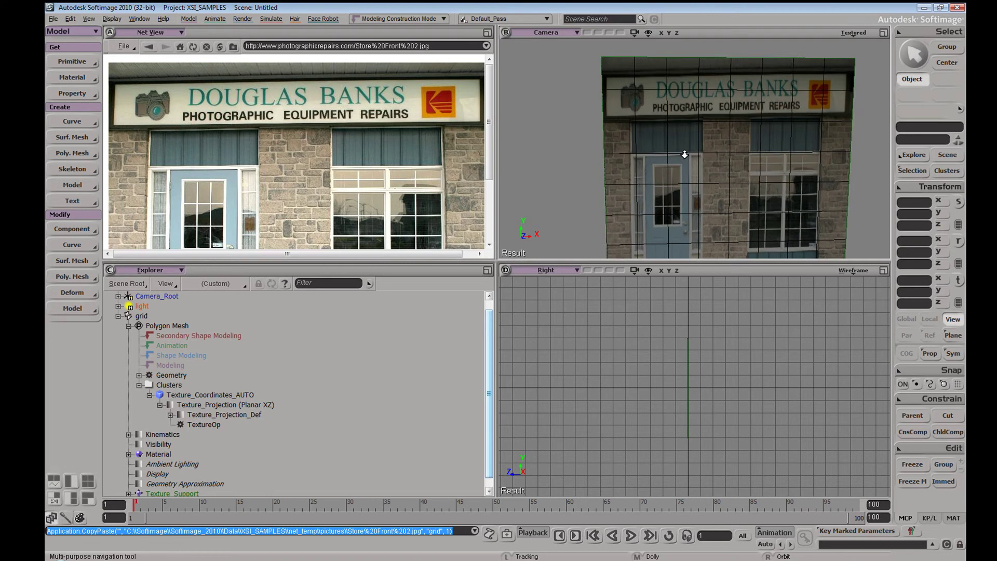
left_click_drag(726, 162, 688, 134)
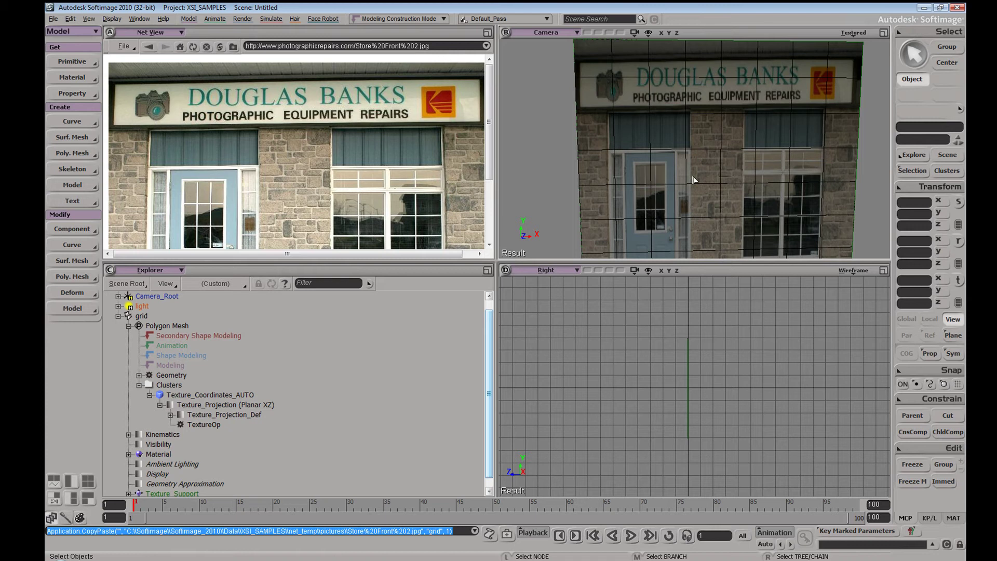
- Try moving the vertical edge loop beside the door about -0.14 along its local Z axis, undo the move, and deselect the grid
key("e")
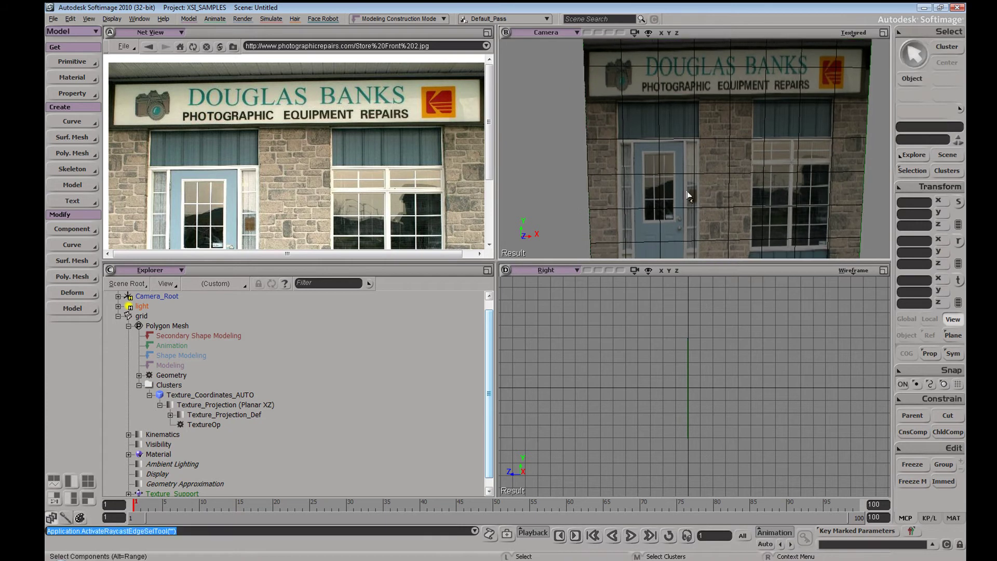
left_click(695, 189)
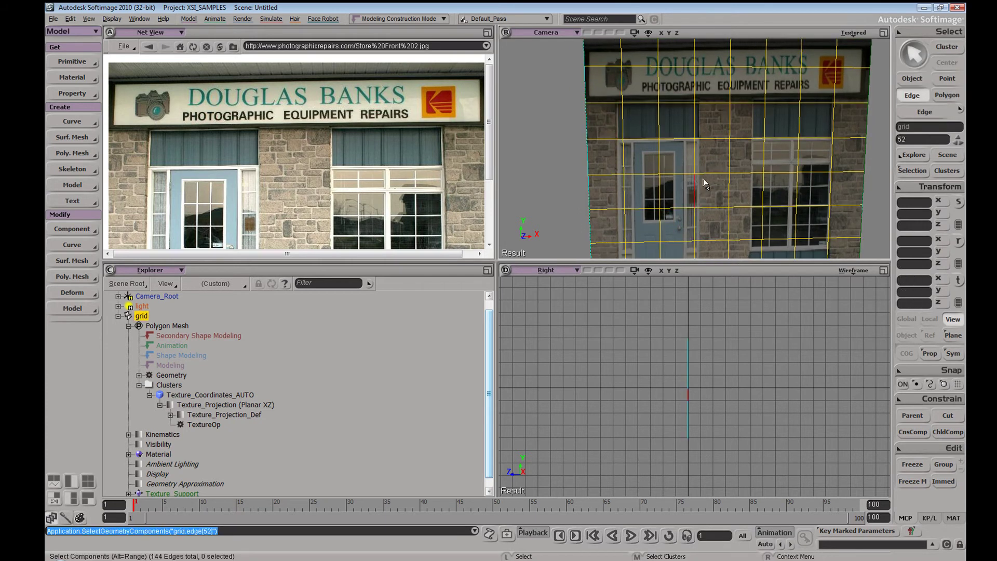
middle_click(691, 161, "alt")
key("v")
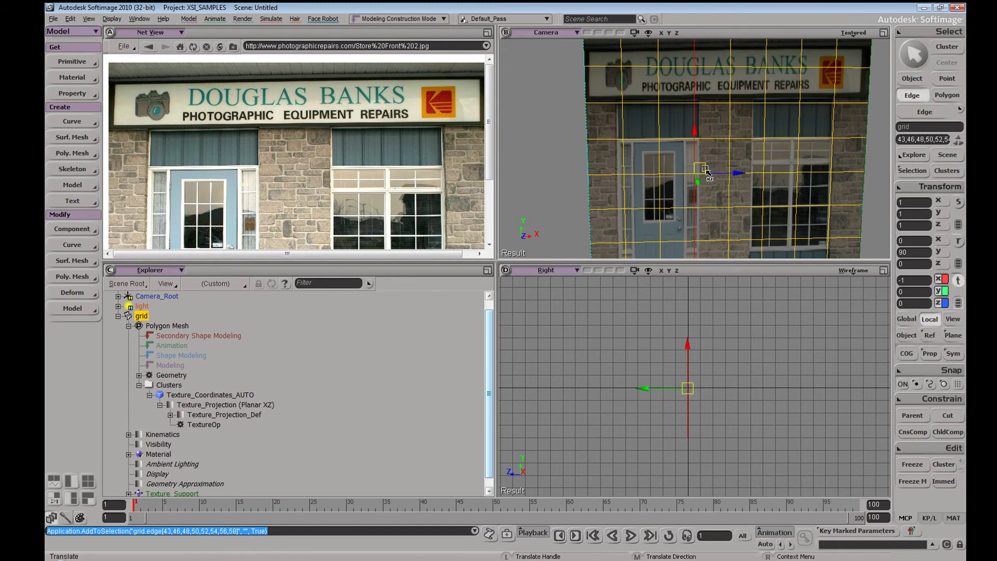
left_click_drag(733, 173, 725, 177)
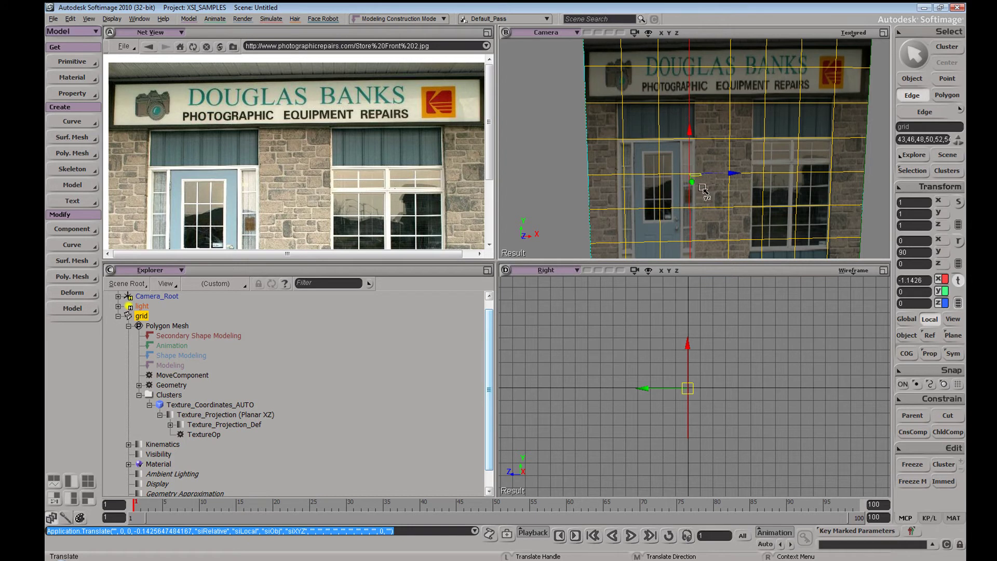
key("ctrl+z")
key("s")
left_click_drag(722, 134, 710, 133)
key("space")
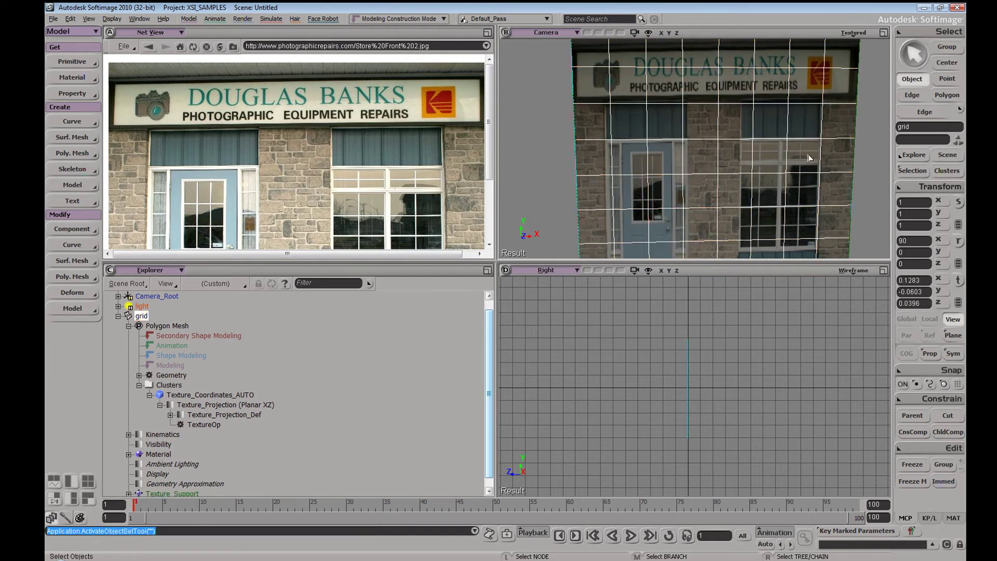
left_click(874, 158)
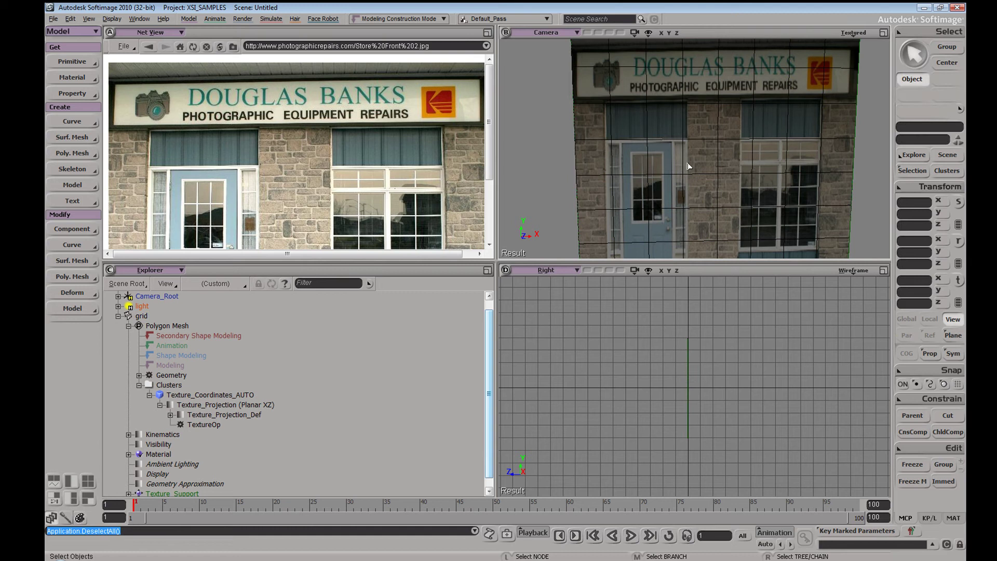
- Reselect the vertical edge loop beside the door and move it about 0.27 along its local Z axis
key("space")
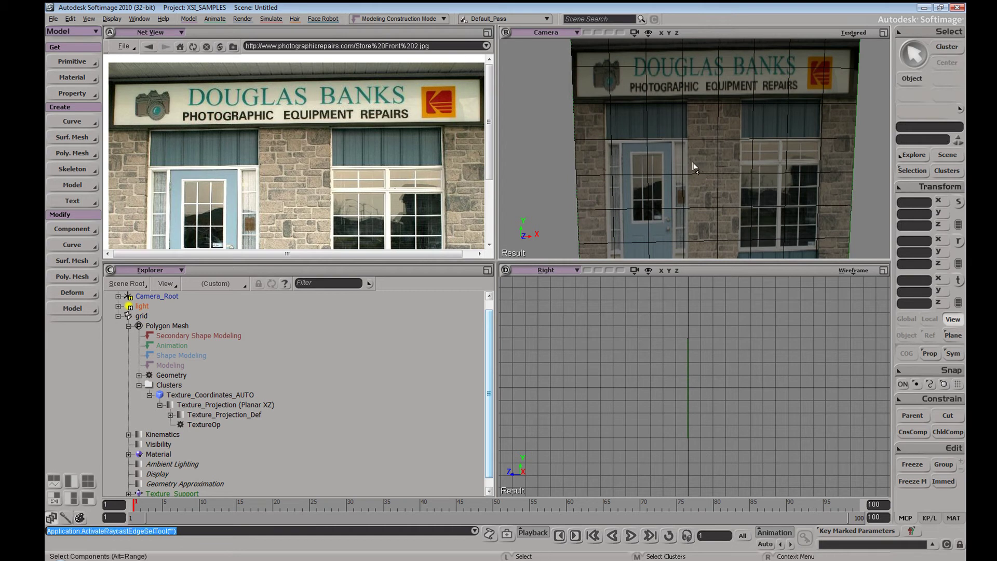
left_click(703, 177)
key("e")
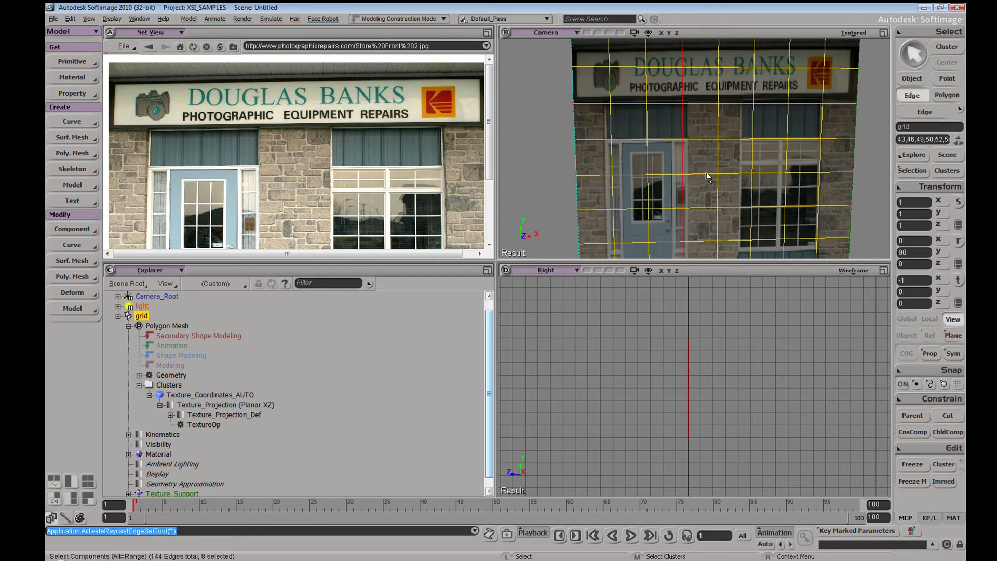
key("v")
left_click_drag(723, 174, 733, 174)
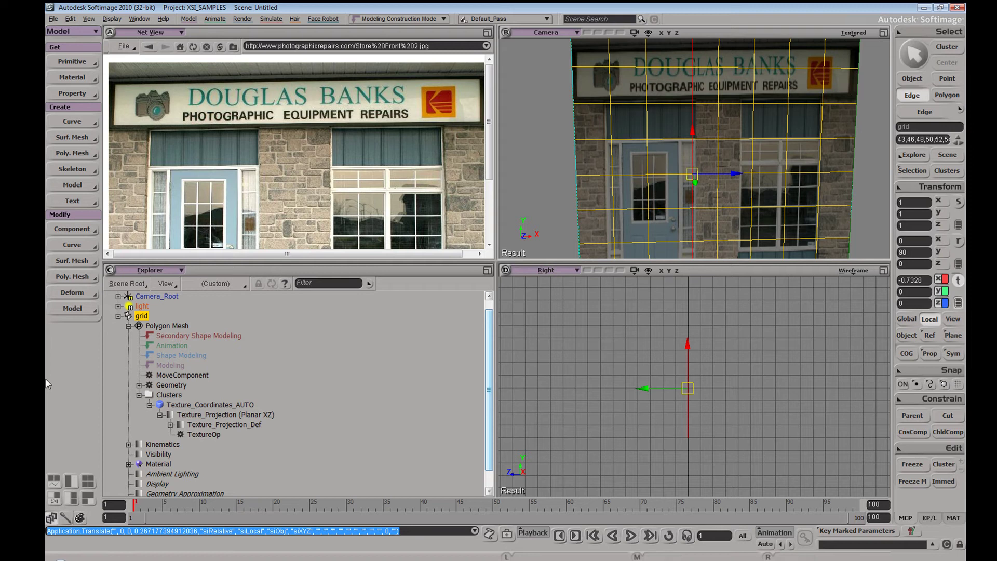
- Reorder the grid's TextureOp in the operator stack, first after MoveComponent and finally after the Modeling marker
left_click_drag(211, 438, 186, 380)
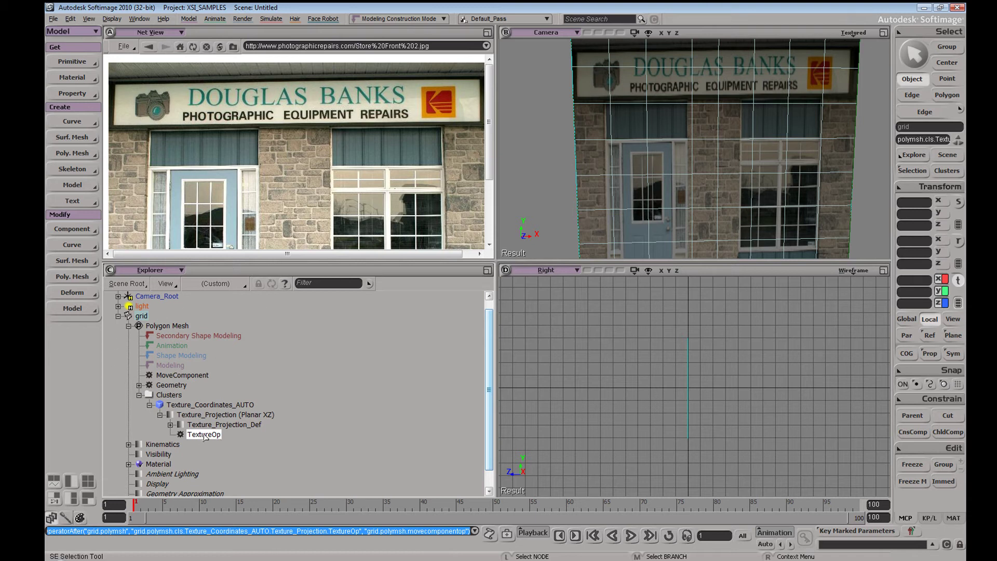
left_click_drag(207, 435, 193, 371)
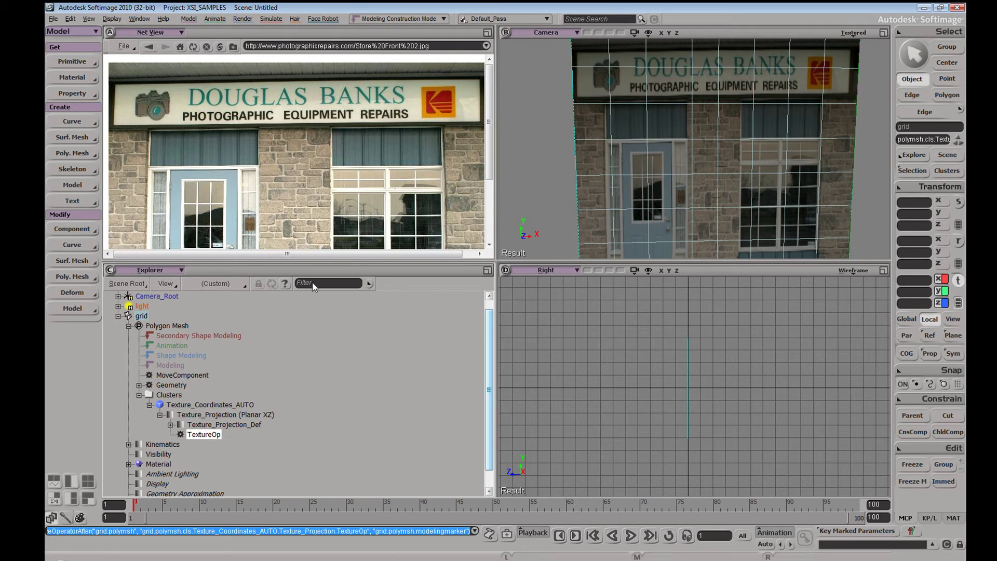
- Reselect the grid's vertical edge loop beside the door and move it about -0.15 along its local Z axis
left_click(724, 134)
key("e")
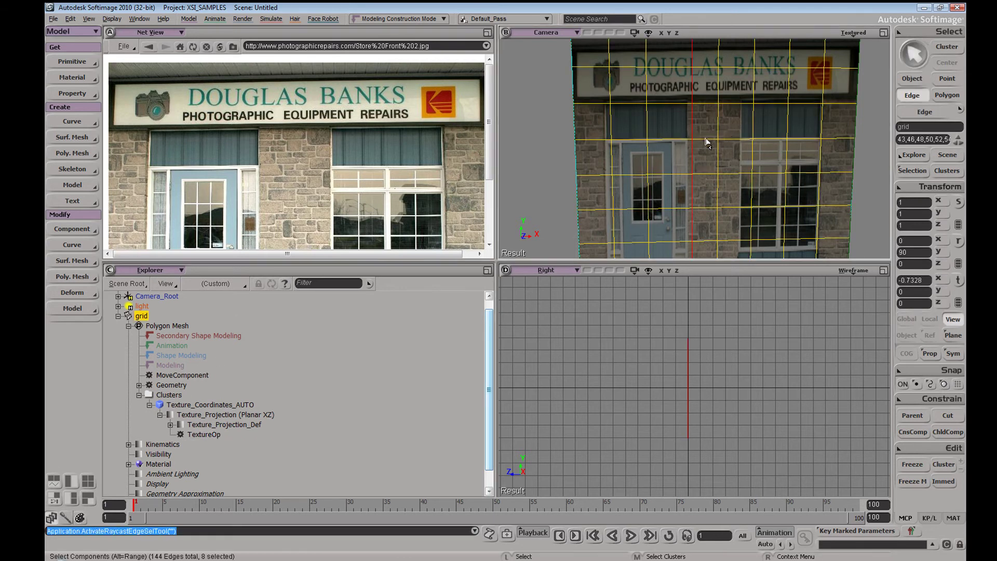
key("v")
left_click_drag(731, 173, 738, 197)
- Split the parallel horizontal edges across the door at about 60% to add a vertical edge loop near the door's right side
key("s")
right_click_drag(731, 134, 689, 145)
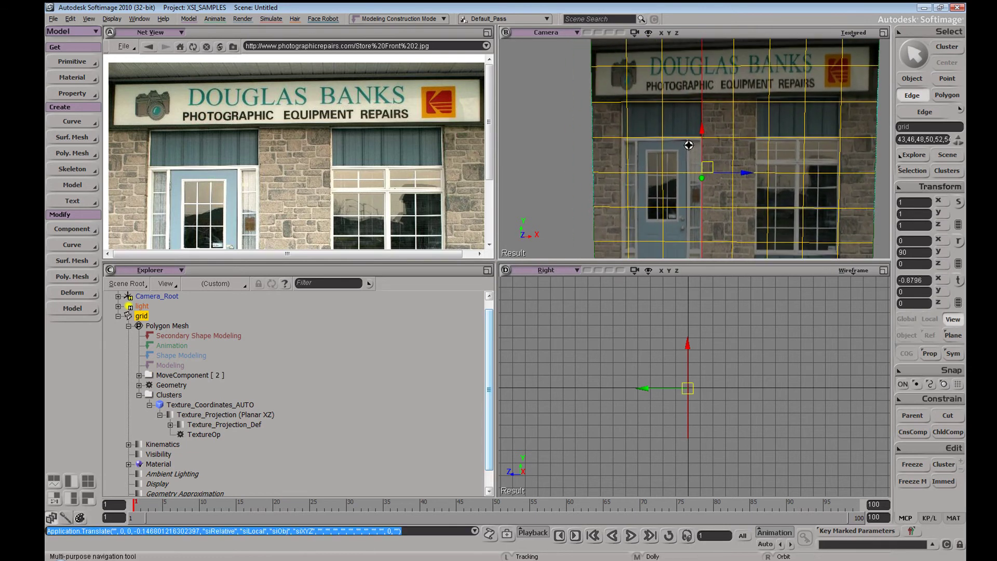
middle_click_drag(693, 144, 709, 180)
left_click_drag(709, 181, 703, 160)
key("ctrl+backslash")
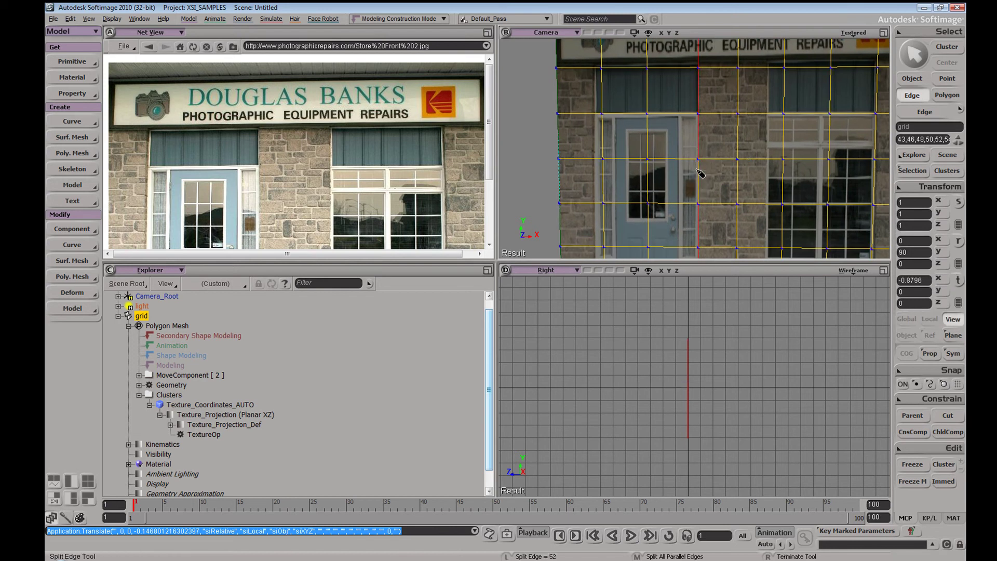
left_click(683, 167)
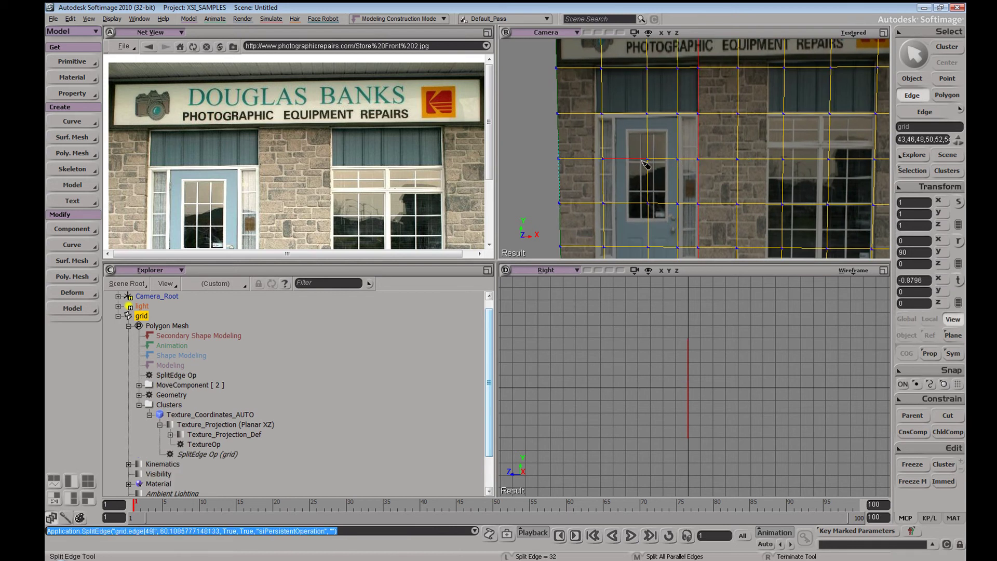
- Dissolve and clean the vertical edge segments crossing the lower sign, the blue panel above the door, and the door itself
key("s")
left_click_drag(635, 129, 687, 121)
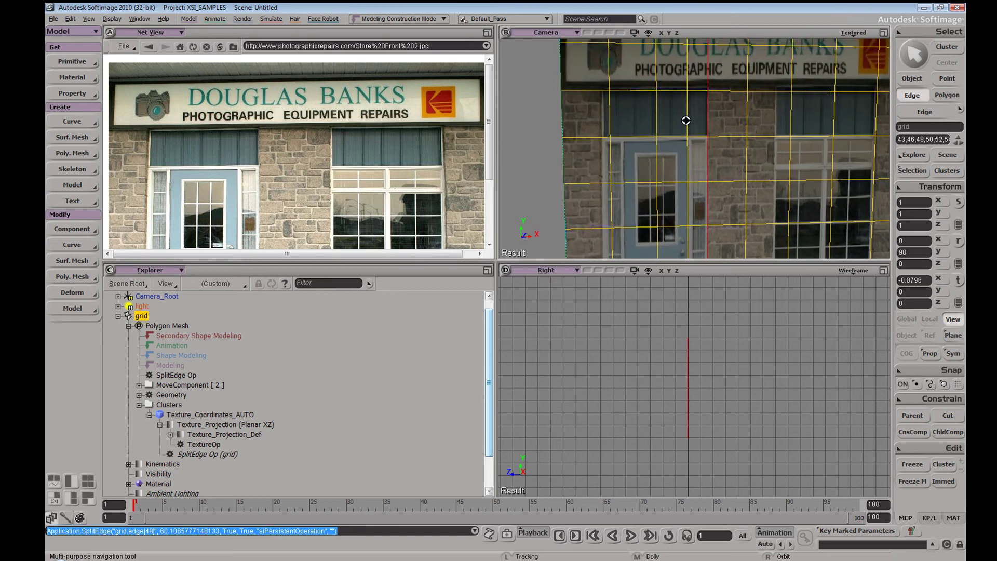
key("e")
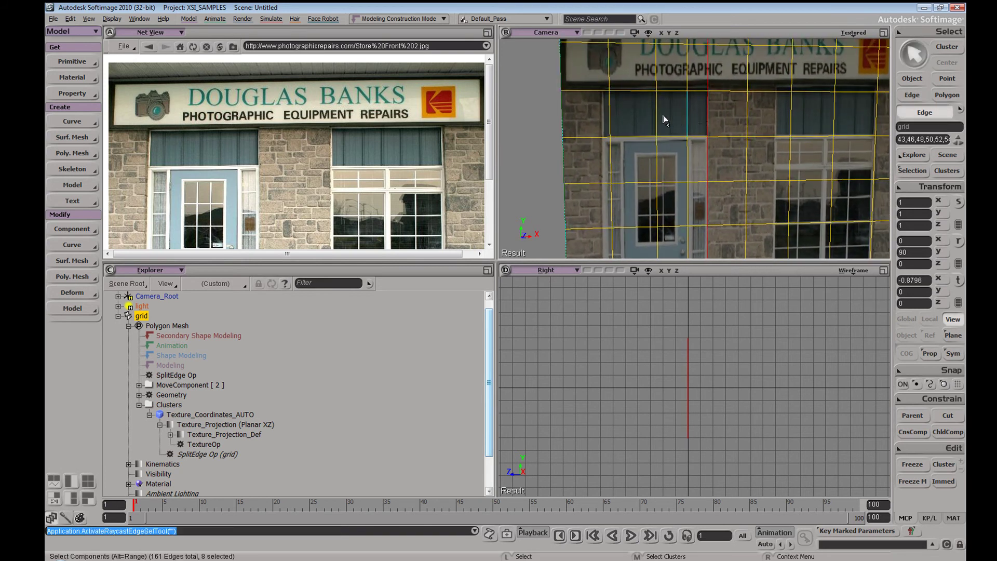
left_click(650, 122)
key("ctrl+BackSpace")
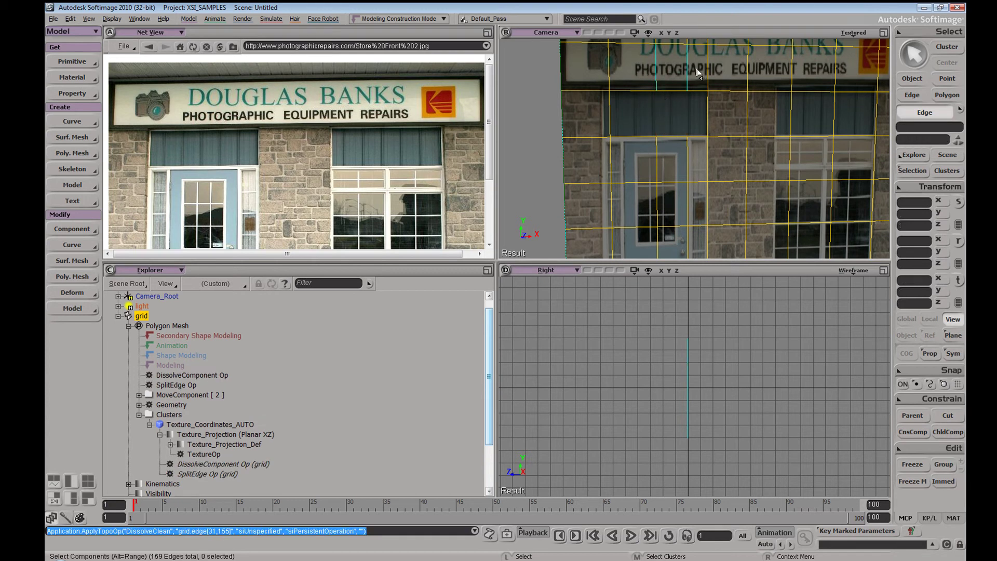
left_click_drag(702, 71, 712, 76)
key("Delete")
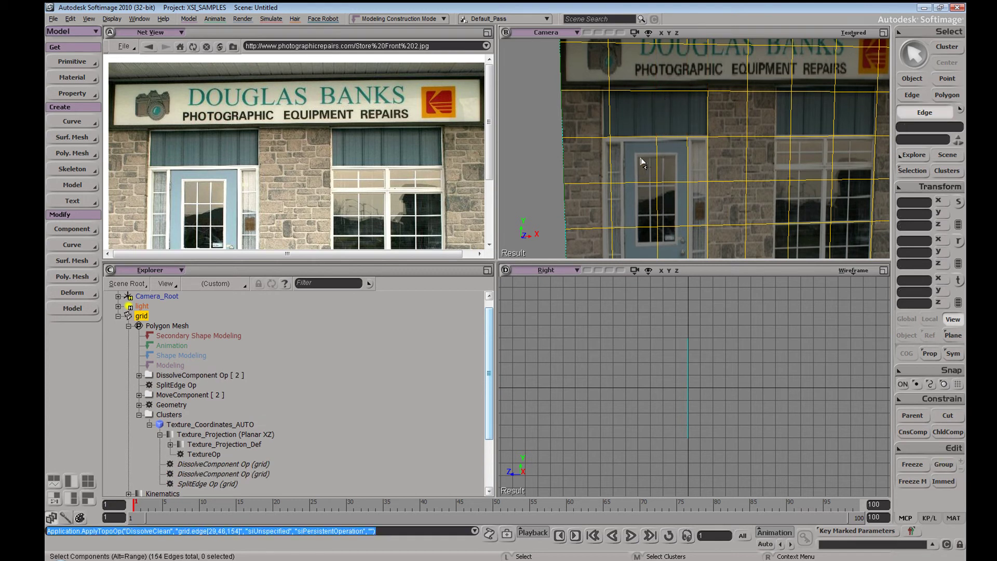
key("ctrl+Delete")
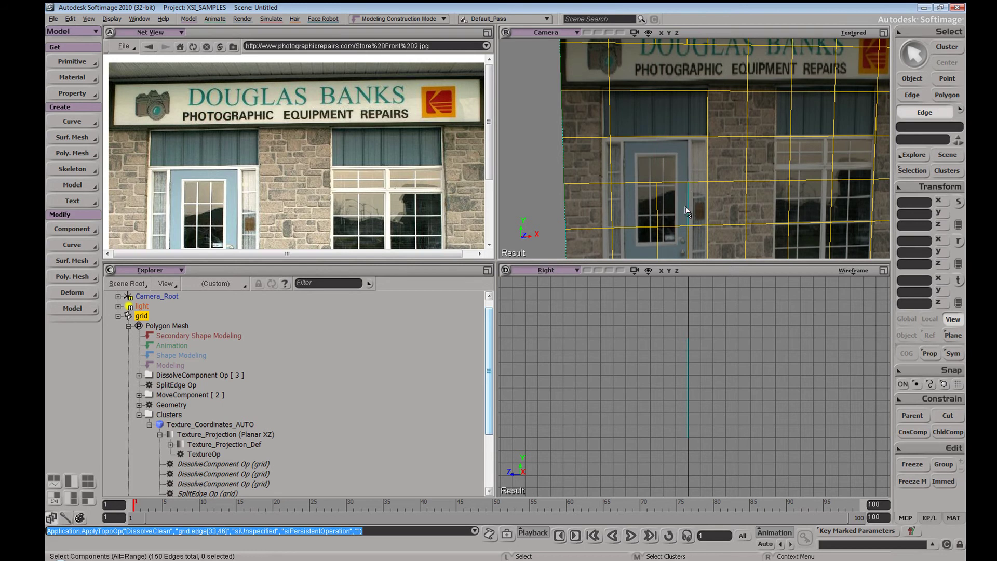
left_click_drag(687, 209, 646, 213)
key("Delete")
left_click_drag(696, 238, 635, 243)
key("Delete")
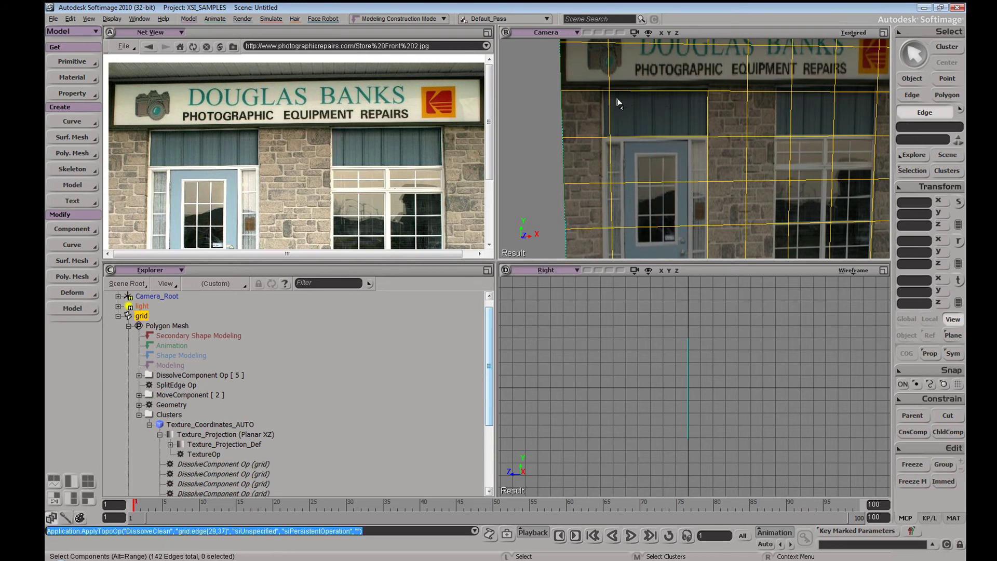
- Select the vertical edges left of the door from below the sign downward and move them about -0.24 along local Z
left_click_drag(626, 76, 590, 80)
middle_click_drag(624, 100, 595, 117, "alt")
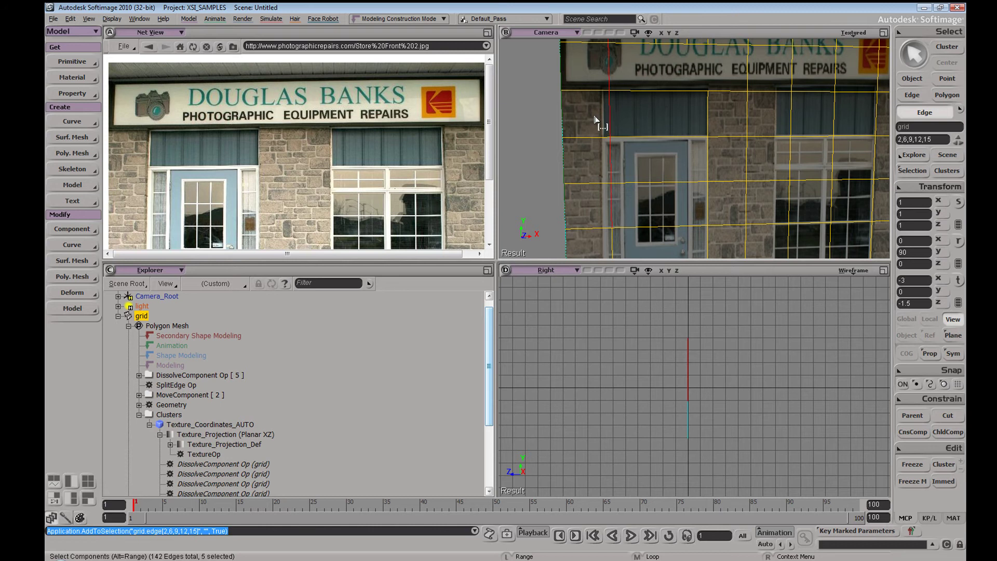
key("s")
left_click_drag(643, 144, 672, 118)
left_click_drag(650, 220, 631, 224)
middle_click_drag(644, 200, 625, 189, "alt")
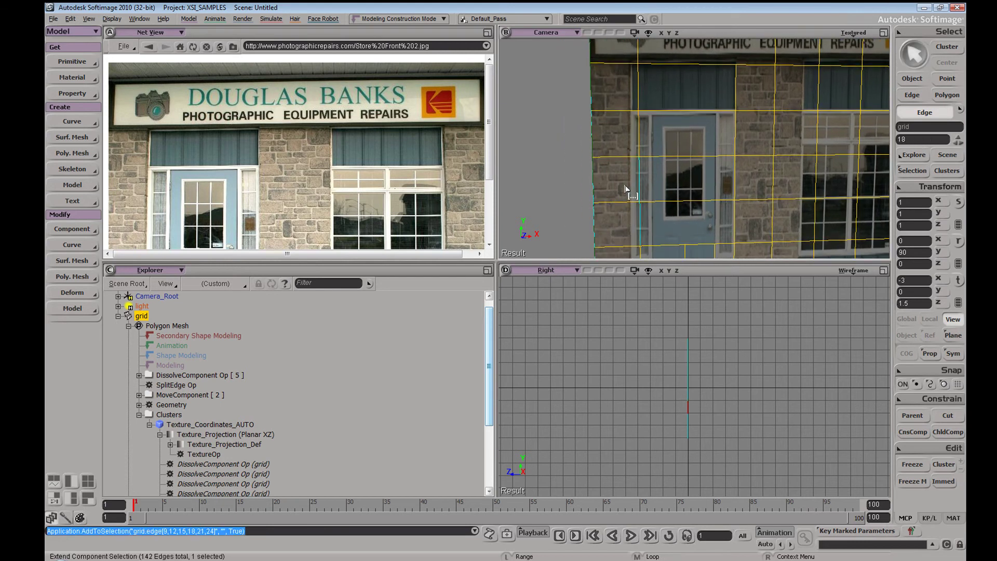
key("s")
key("v")
left_click_drag(684, 187, 673, 190)
- Subdivide the horizontal edges above and below the blue panel over the door into 6, keeping them connected
key("s")
left_click_drag(703, 119, 700, 174)
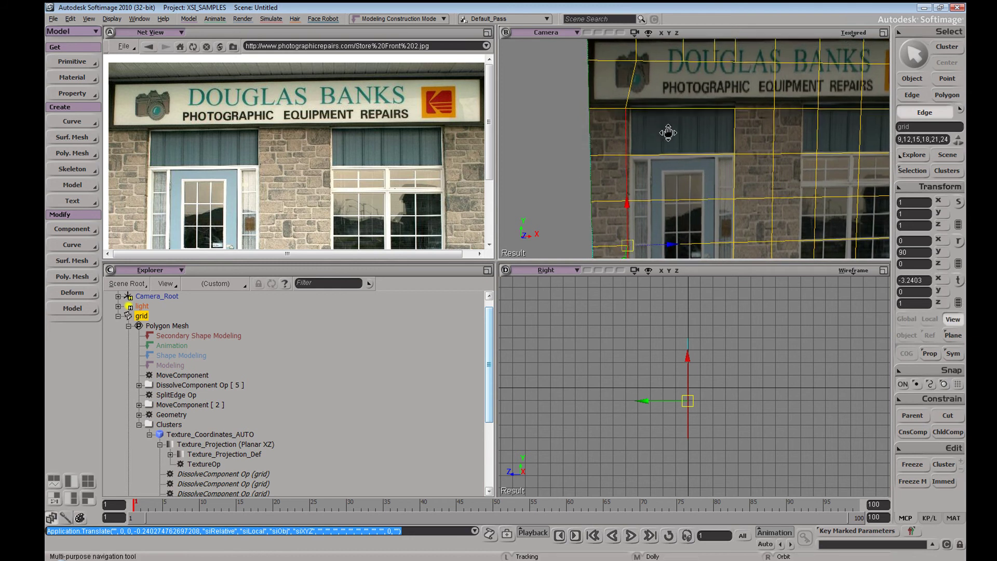
left_click_drag(668, 134, 671, 168)
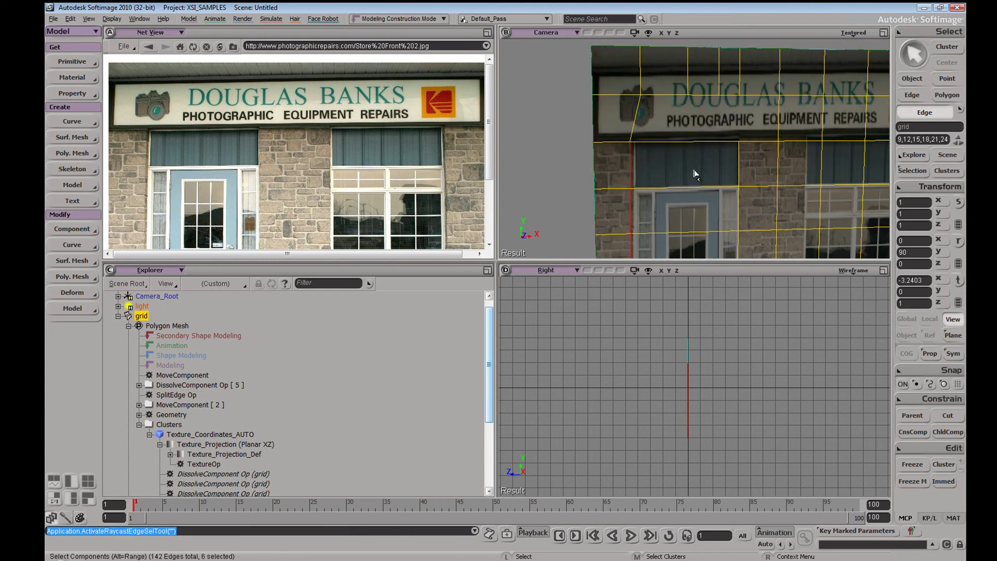
key("e")
scroll(701, 162, "up", 3)
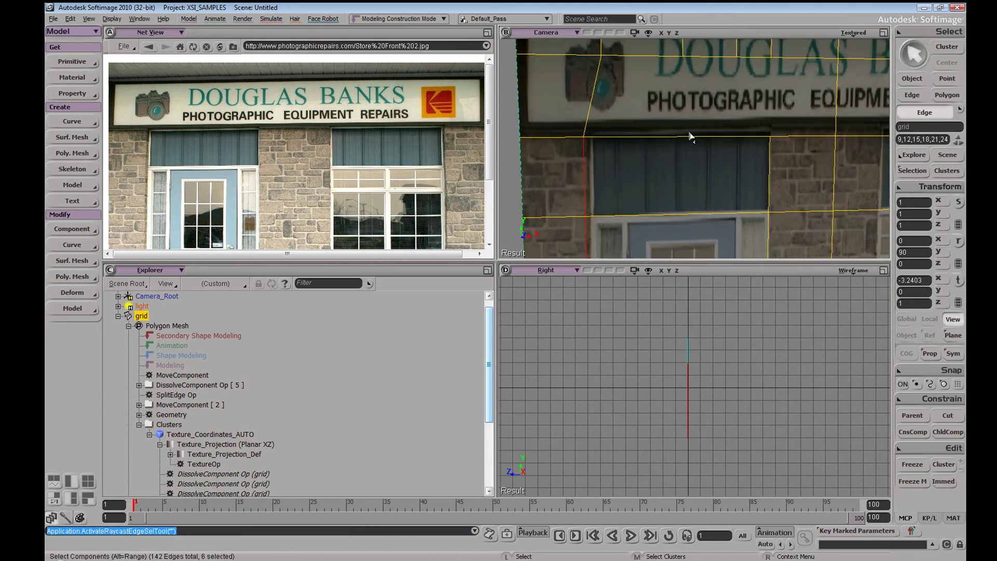
left_click_drag(695, 221, 698, 216)
key("ctrl+d")
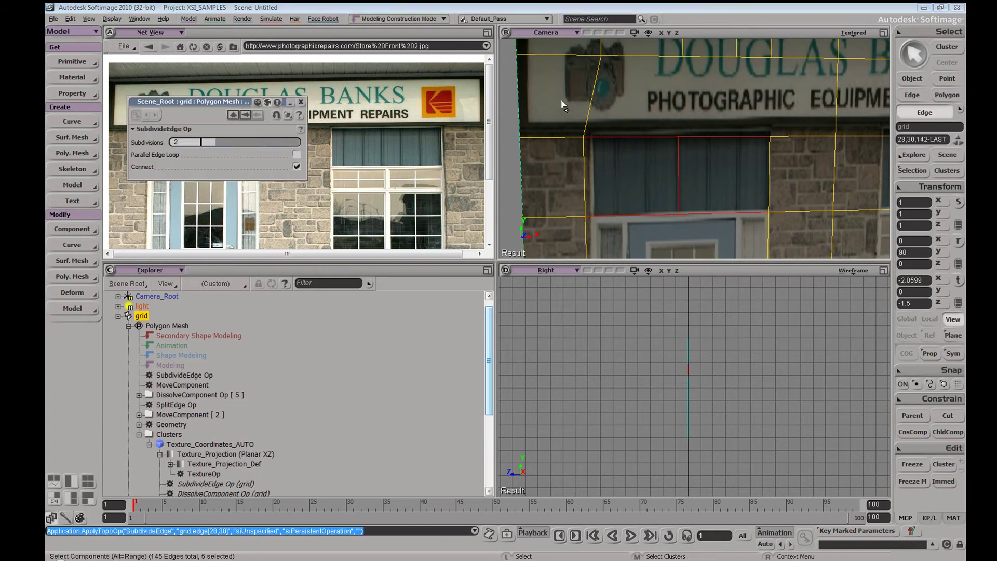
left_click_drag(223, 140, 261, 138)
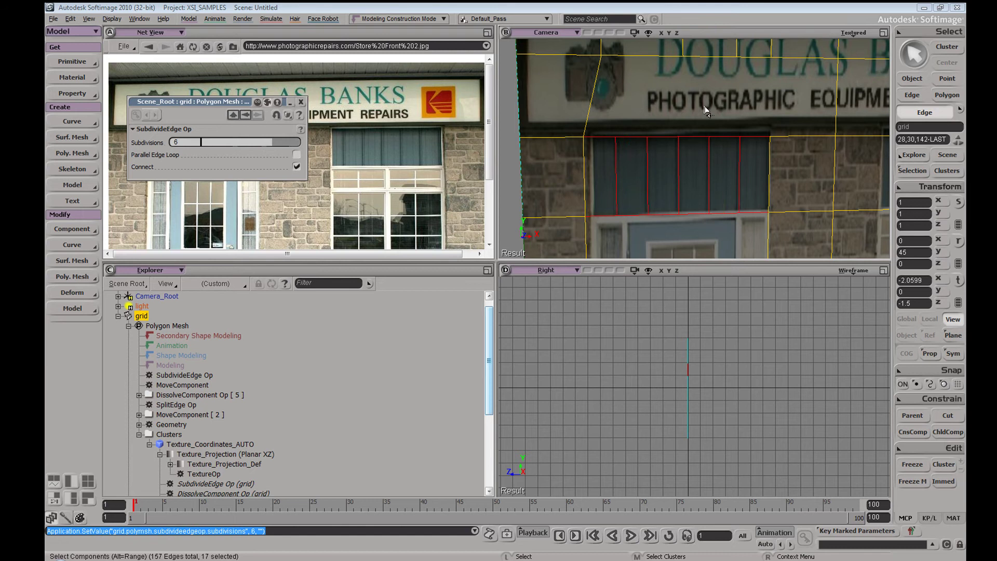
- Select the five vertical edges inside the blue panel over the door and bevel them
scroll(668, 127, "up", 3)
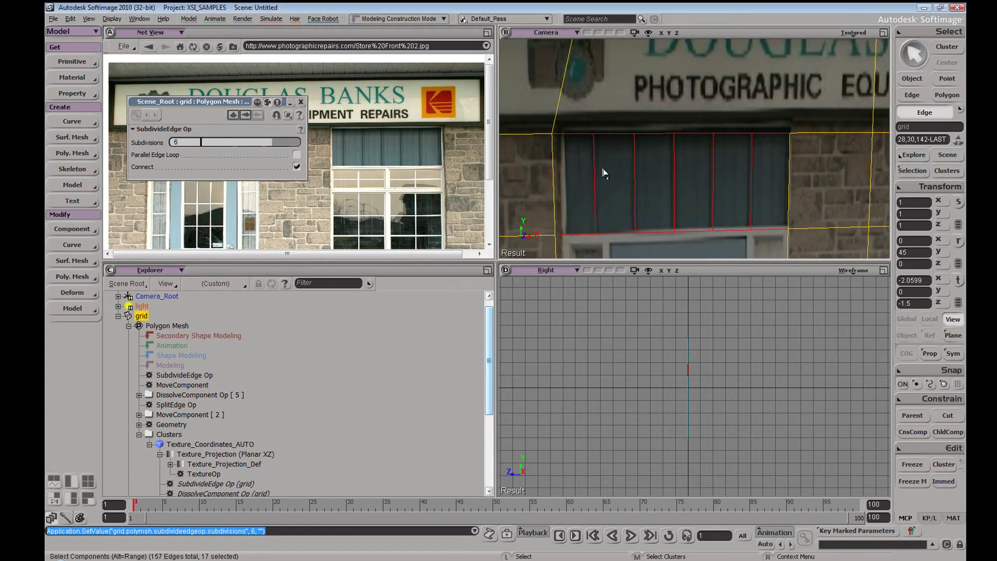
key("e")
mouse_move(590, 203)
left_mouse_down()
mouse_move(594, 189)
mouse_move(739, 176)
left_mouse_up()
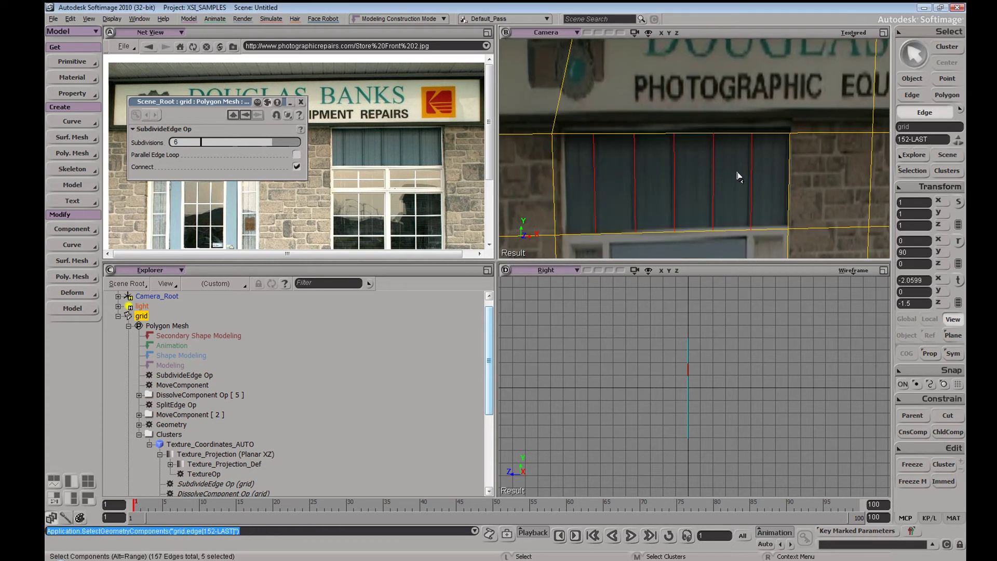
right_click(747, 163)
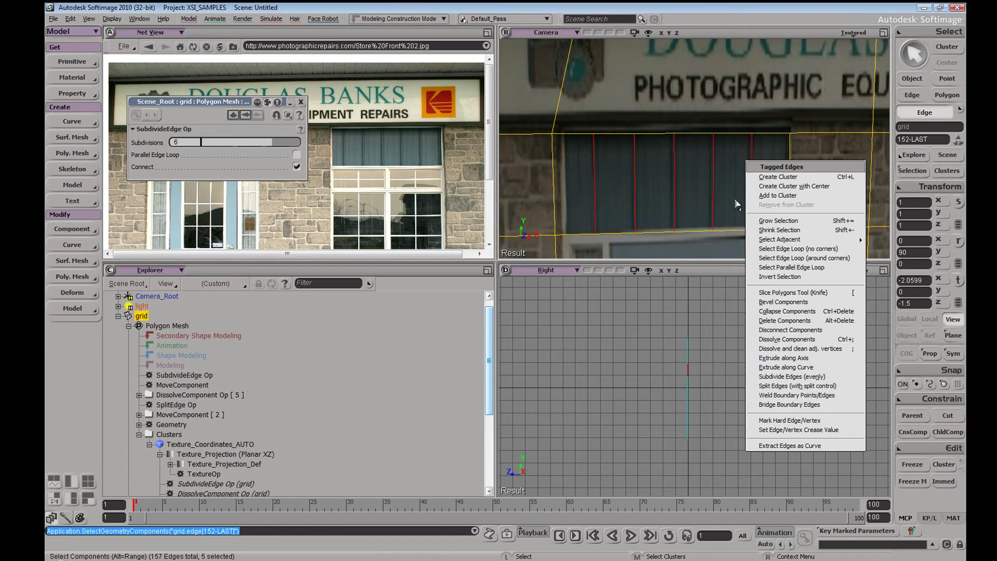
left_click(792, 306)
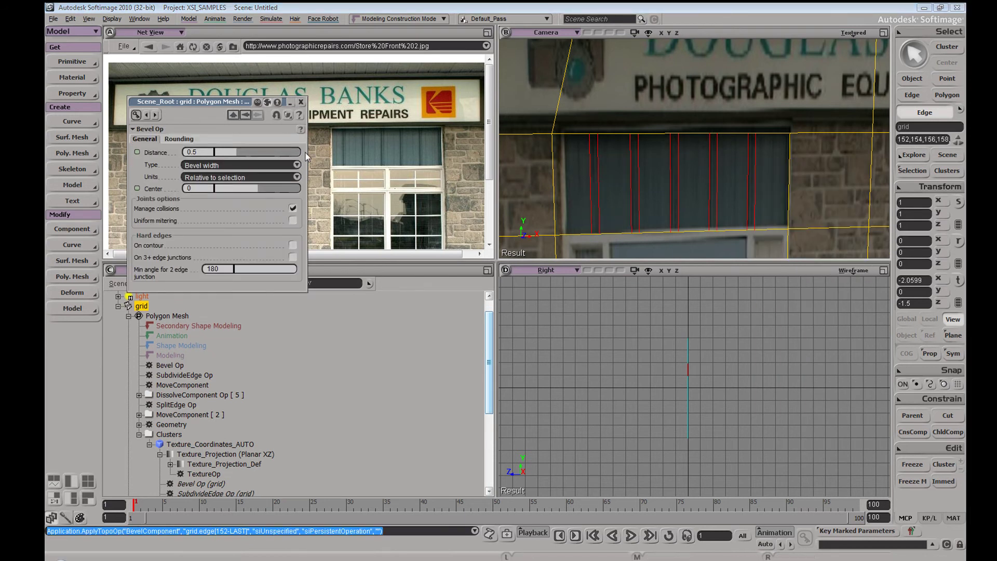
- Select the polygons adjacent to the beveled edges, and try picking only the wide sections between the narrow strips
right_click(593, 163)
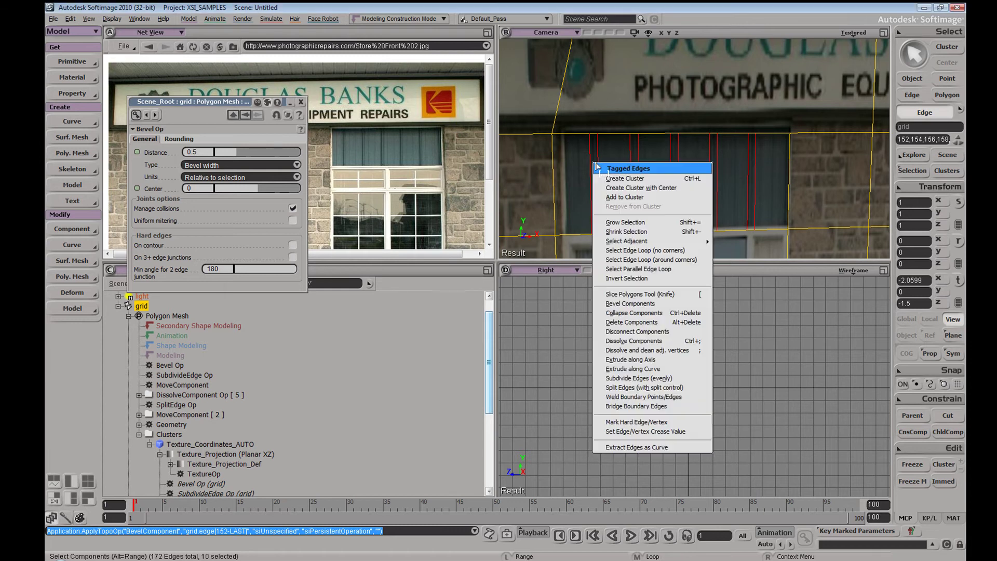
mouse_move(693, 243)
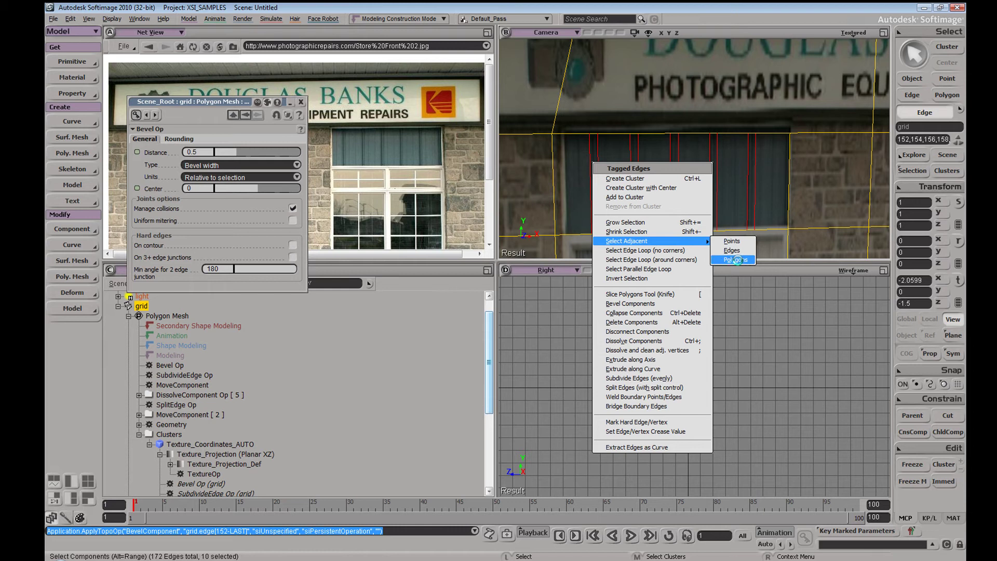
left_click(736, 260)
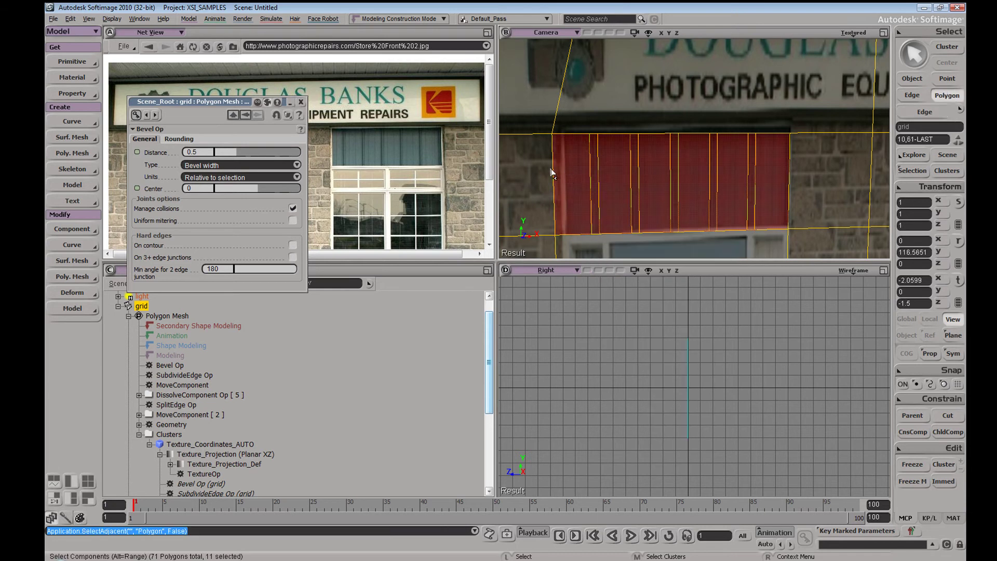
left_click(570, 182)
left_click(615, 182, "shift")
left_click(655, 182, "shift")
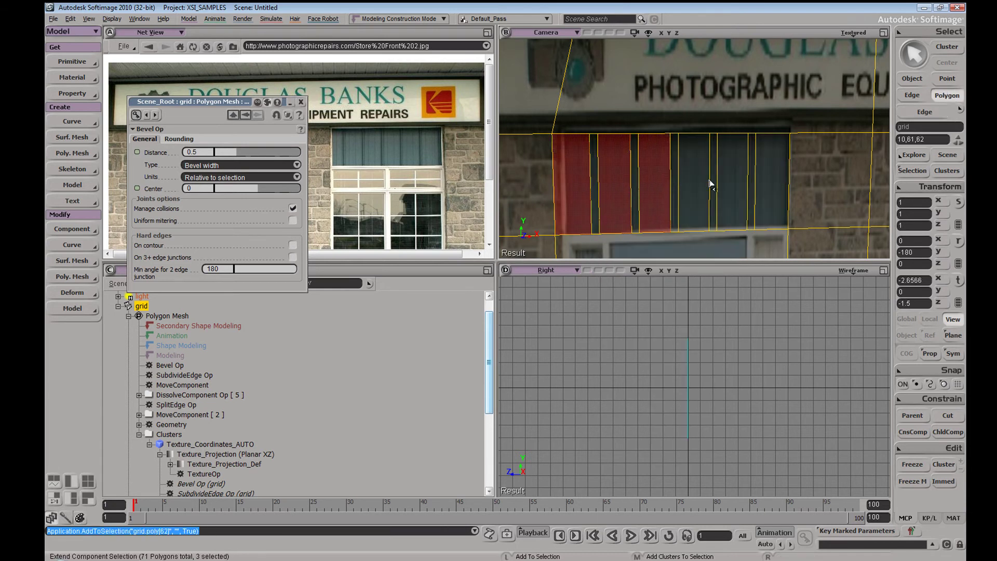
- Select only the five narrow strip polygons in the blue panel over the door and duplicate them as an extrusion
left_click(595, 201)
left_click(636, 194, "shift")
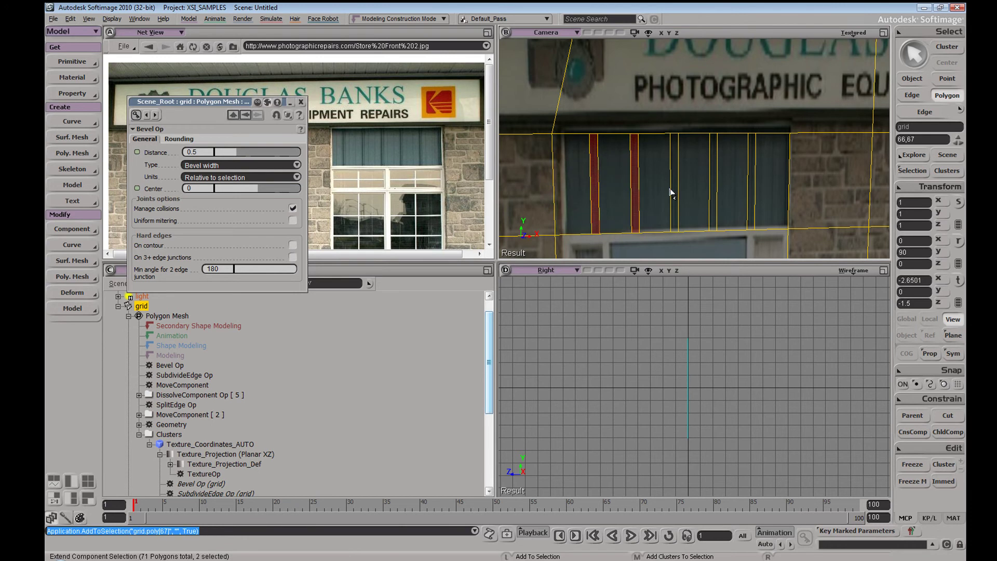
left_click(674, 193, "shift")
left_click(707, 194, "shift")
left_click(696, 200, "ctrl")
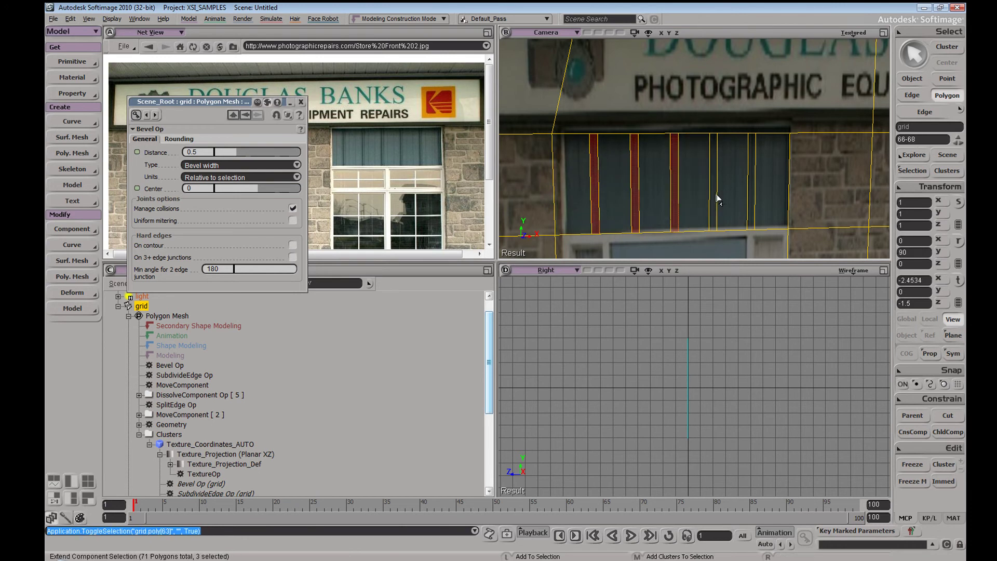
left_click(718, 197, "shift")
left_click(752, 195, "shift")
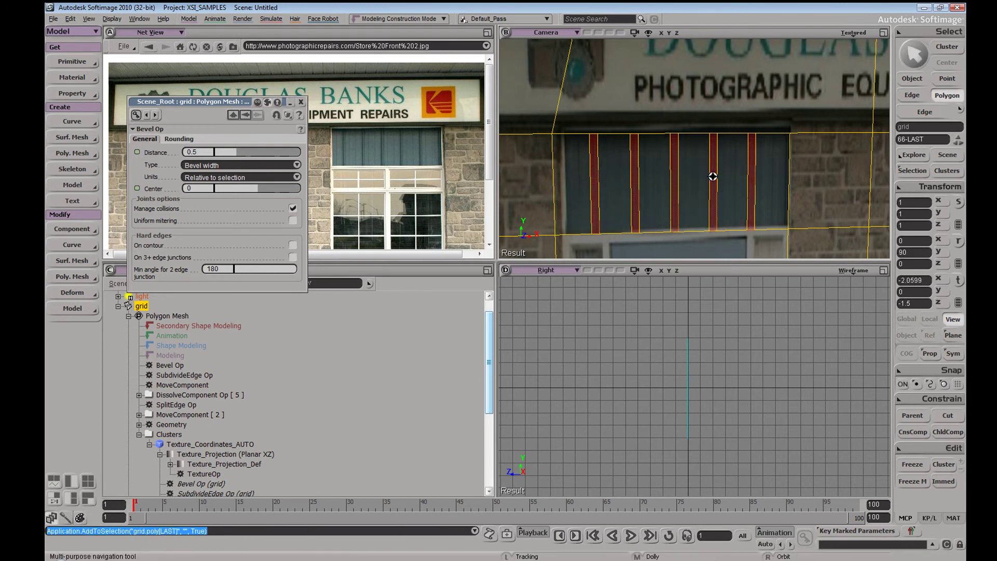
scroll(709, 164, "down", 3)
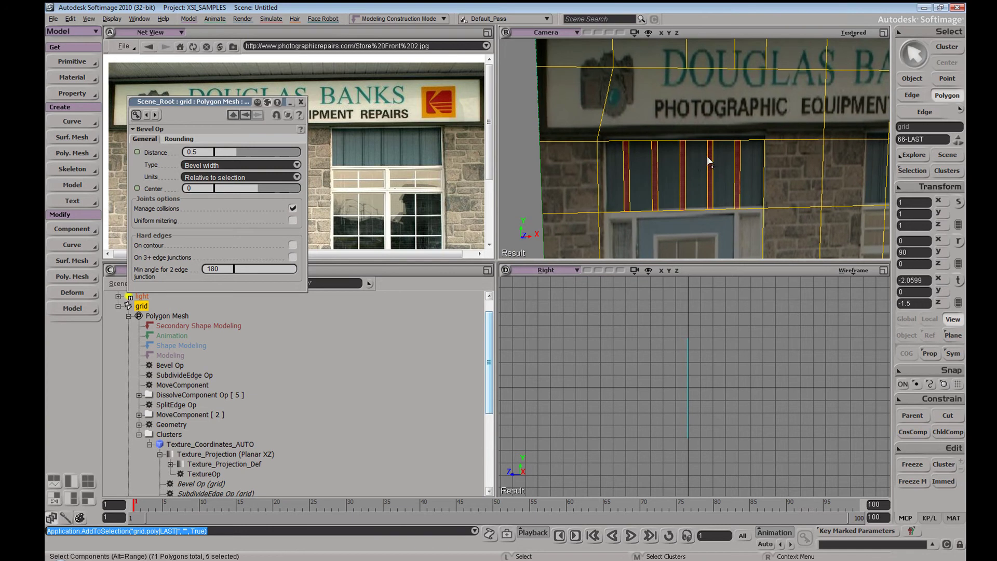
key("ctrl+d")
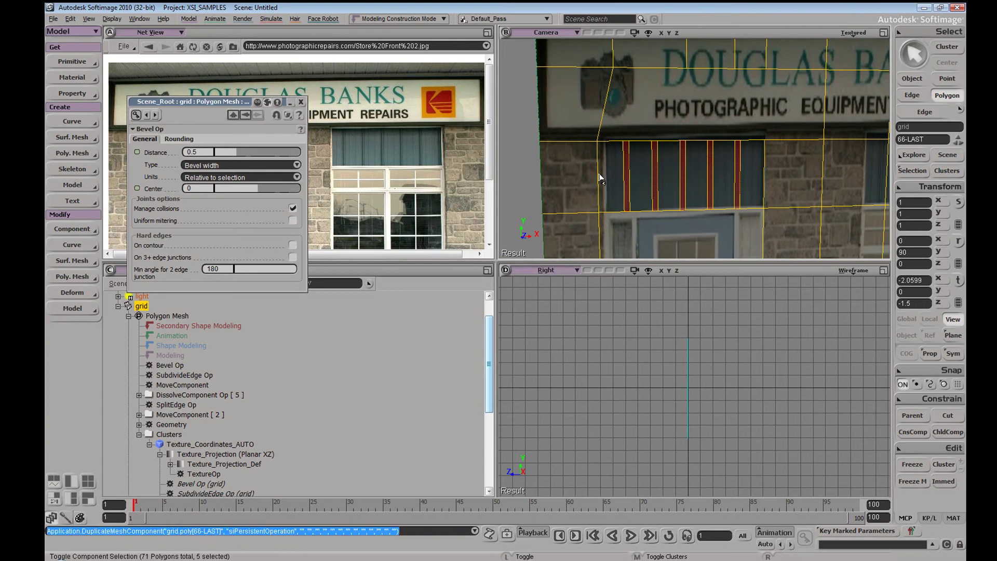
- Move the five extruded strips outward about 0.08 along their local Y axis
key("v")
key("s")
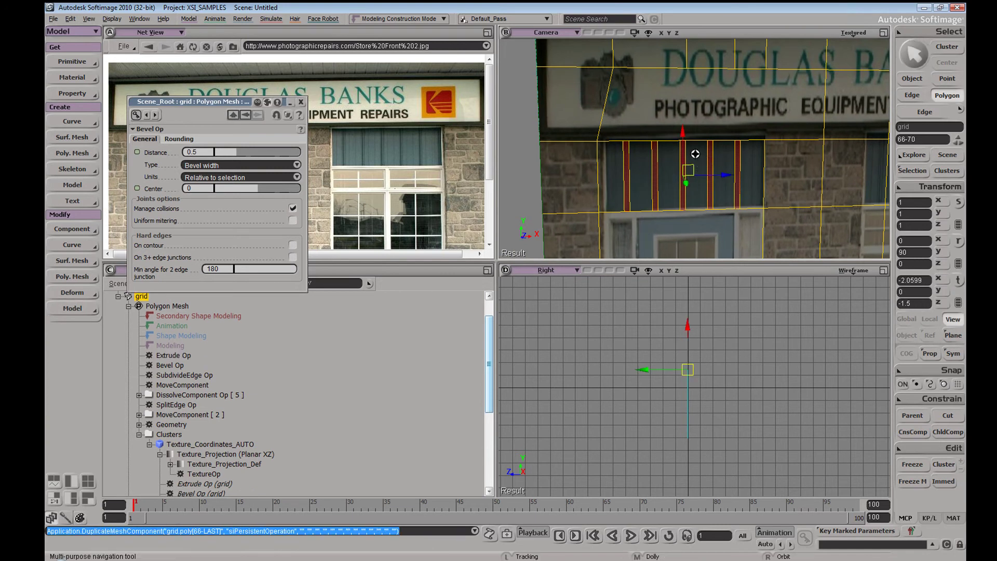
right_click_drag(695, 153, 767, 152)
middle_click_drag(768, 152, 759, 162)
left_click_drag(746, 185, 751, 186)
- Deselect everything and examine the raised strips over the door from several angles
key("s")
right_click_drag(751, 183, 757, 123)
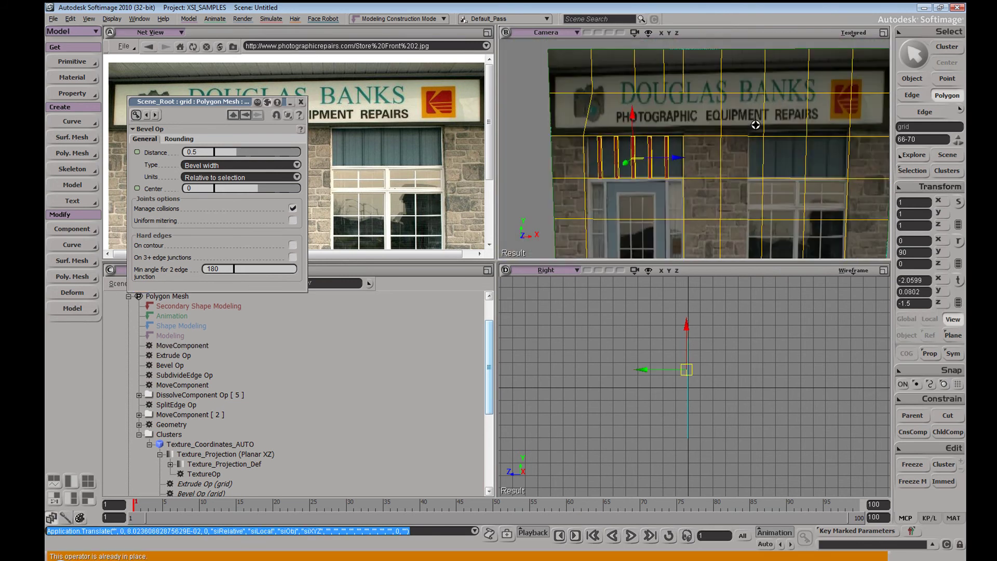
middle_click_drag(757, 123, 708, 98)
key("space")
left_click(700, 100)
key("s")
right_click_drag(699, 100, 715, 134)
key("r")
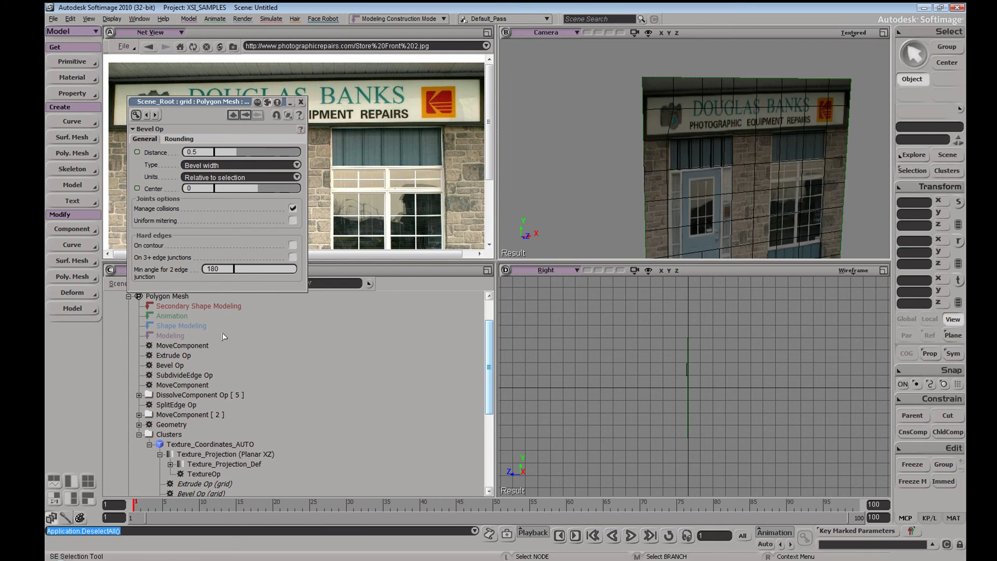
key("s")
right_click_drag(727, 130, 664, 118)
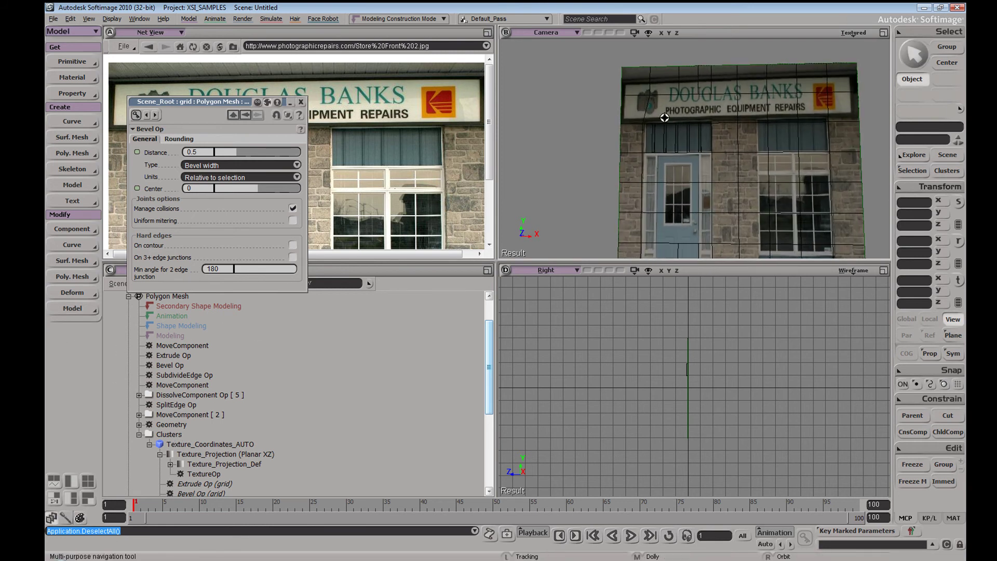
middle_click_drag(720, 102, 685, 144)
right_click_drag(686, 145, 623, 180)
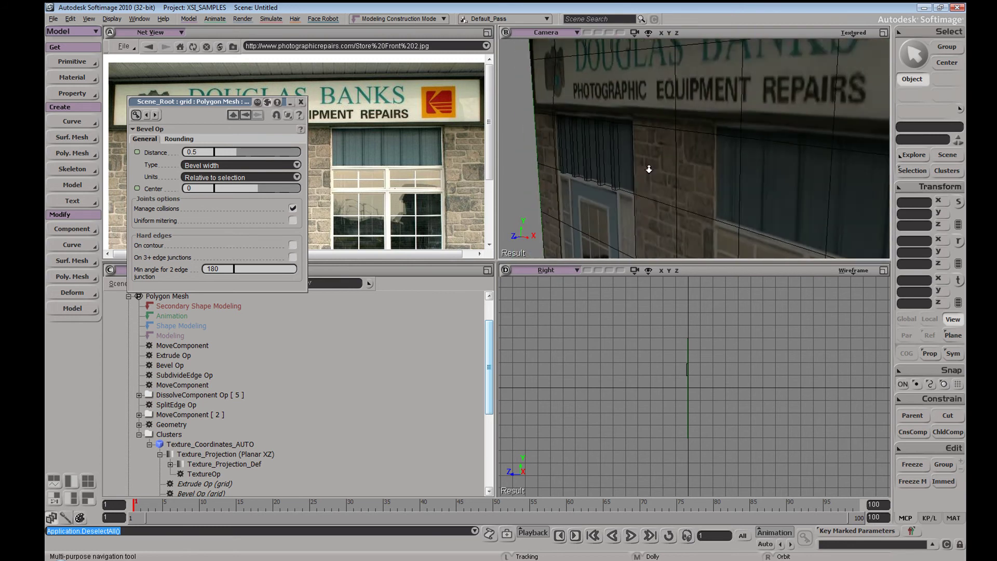
- Inspect the raised strips at close range and from a frontal angle, finishing with an overview of the storefront grid
middle_click_drag(648, 167, 655, 148)
right_click_drag(655, 149, 741, 120)
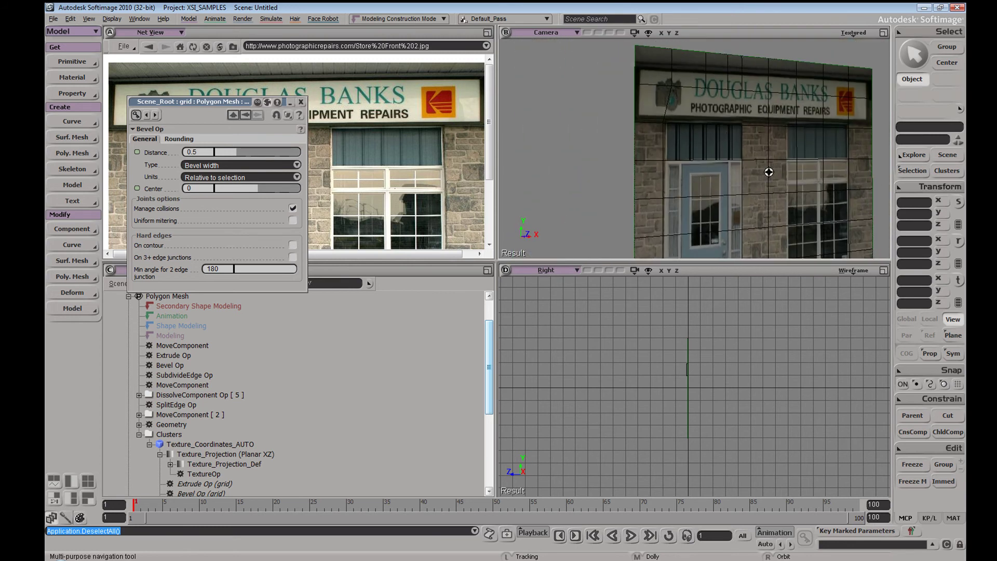
right_click_drag(717, 157, 719, 182)
key("s")
middle_click_drag(719, 183, 762, 67)
right_click_drag(762, 67, 738, 84)
middle_click_drag(738, 85, 685, 165)
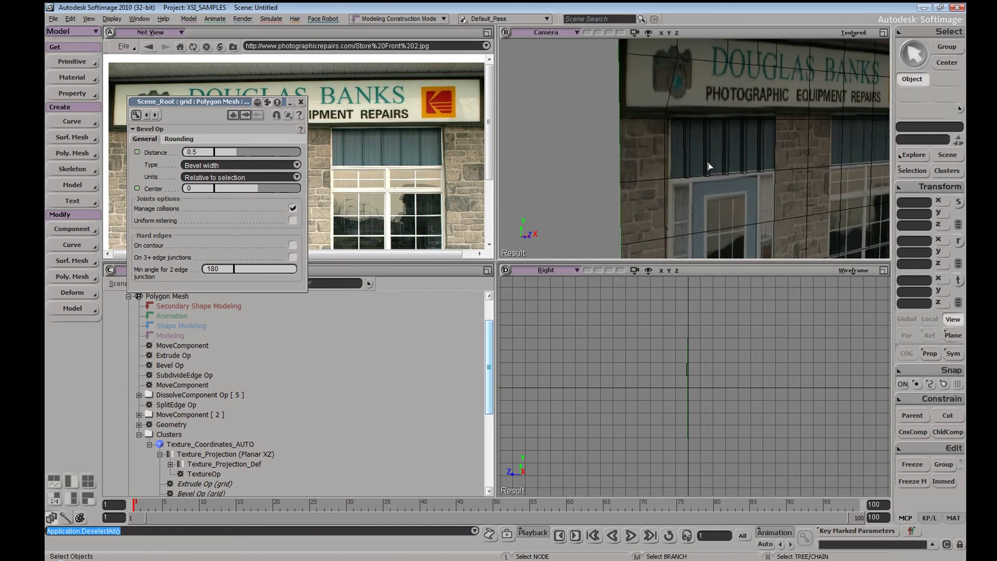
right_click_drag(731, 139, 713, 93)
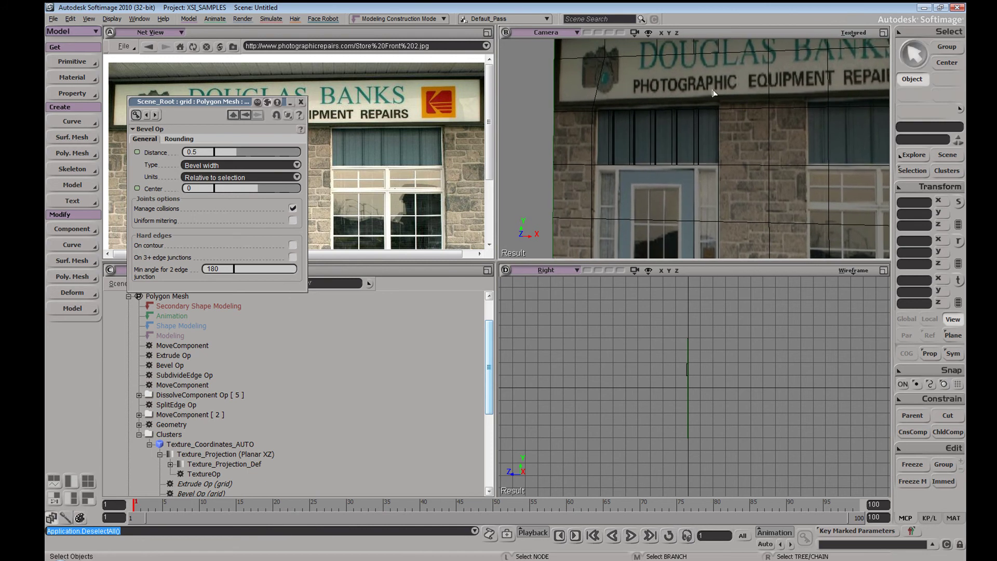
scroll(670, 115, "down", 1)
scroll(697, 149, "down", 3)
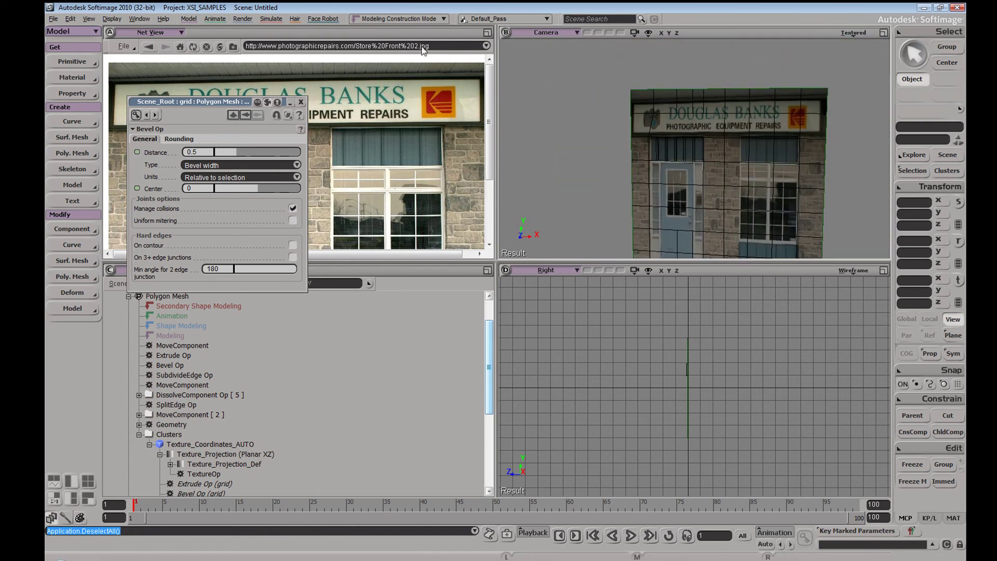
- Close the Bevel Op properties, switch to the Render toolset, and check the projection commands Swim, Stick and Reproject
left_click(300, 102)
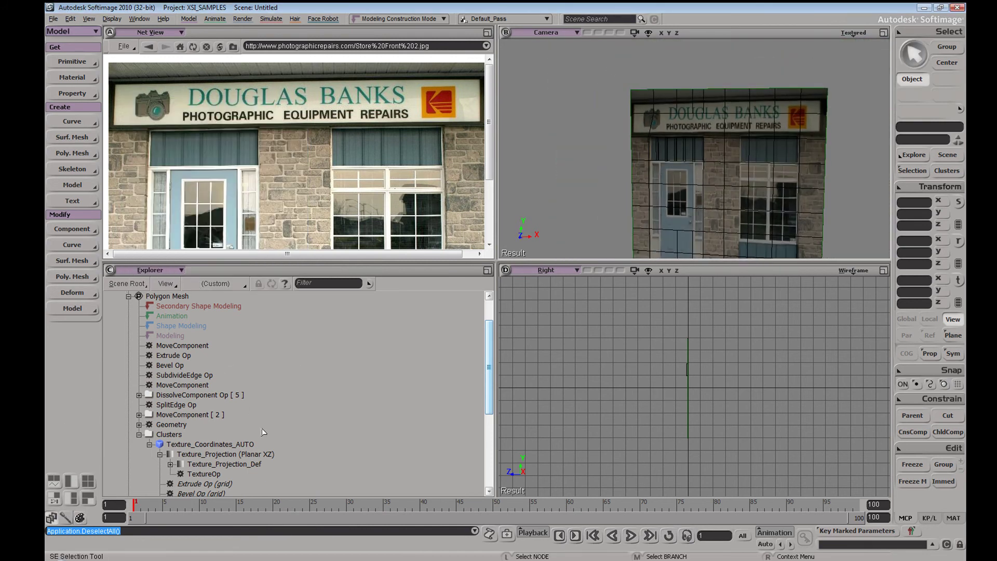
scroll(494, 358, "up", 1)
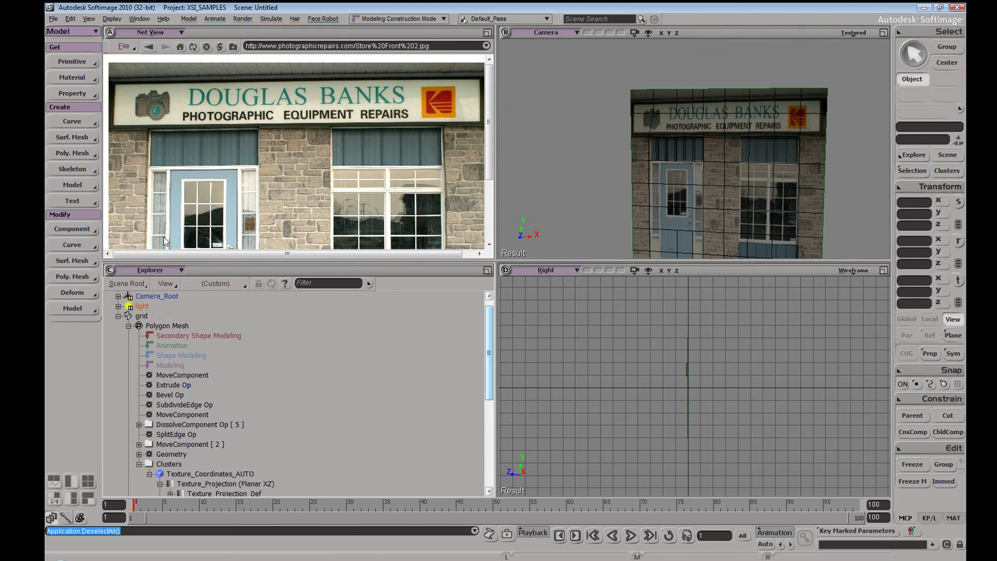
key("3")
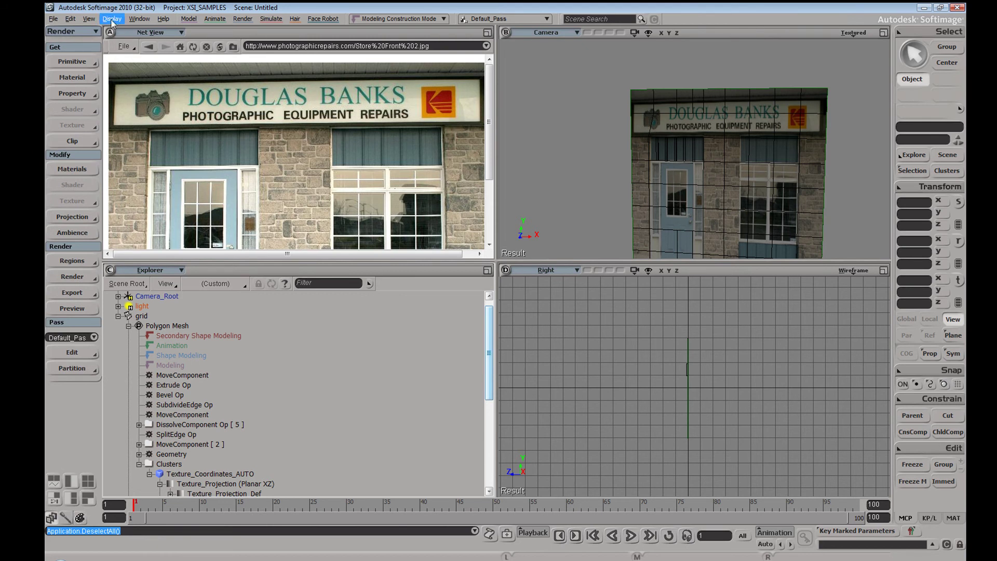
left_click(63, 32)
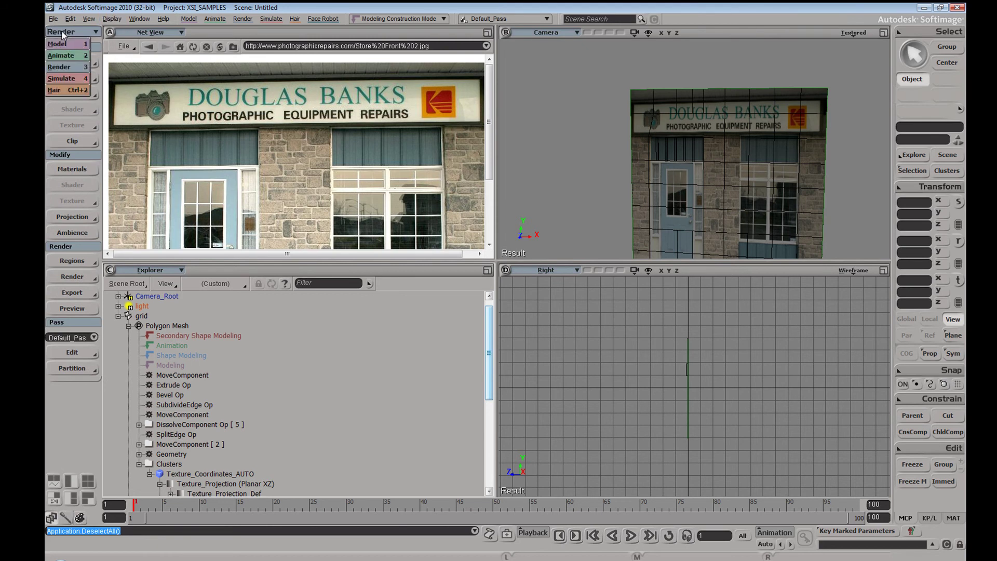
left_click(66, 68)
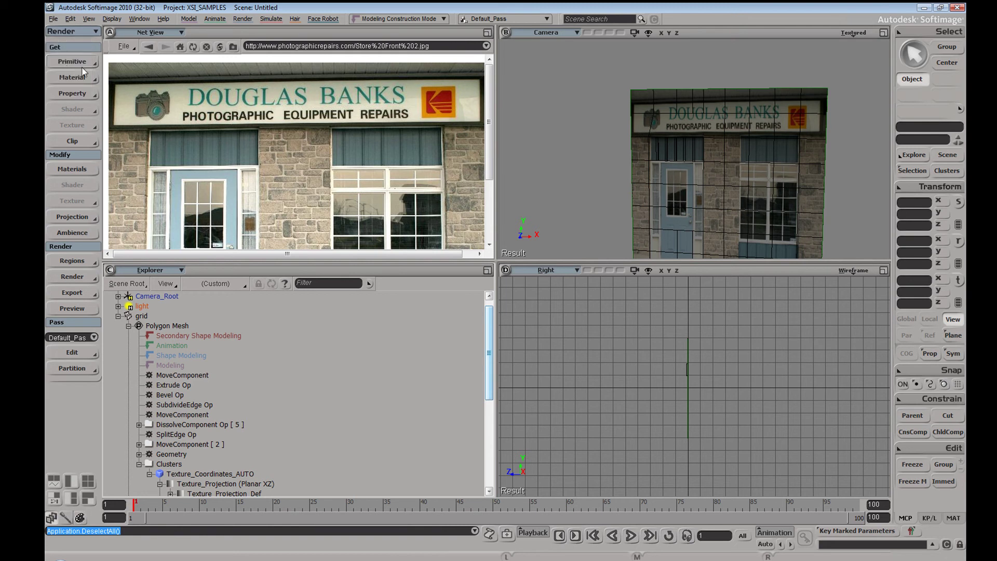
left_click(65, 218)
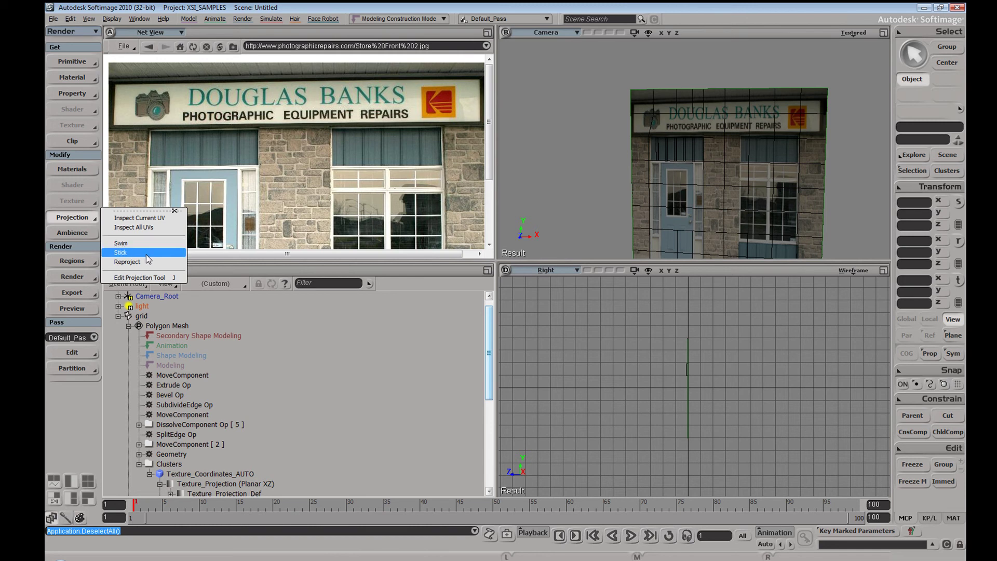
left_click(416, 4)
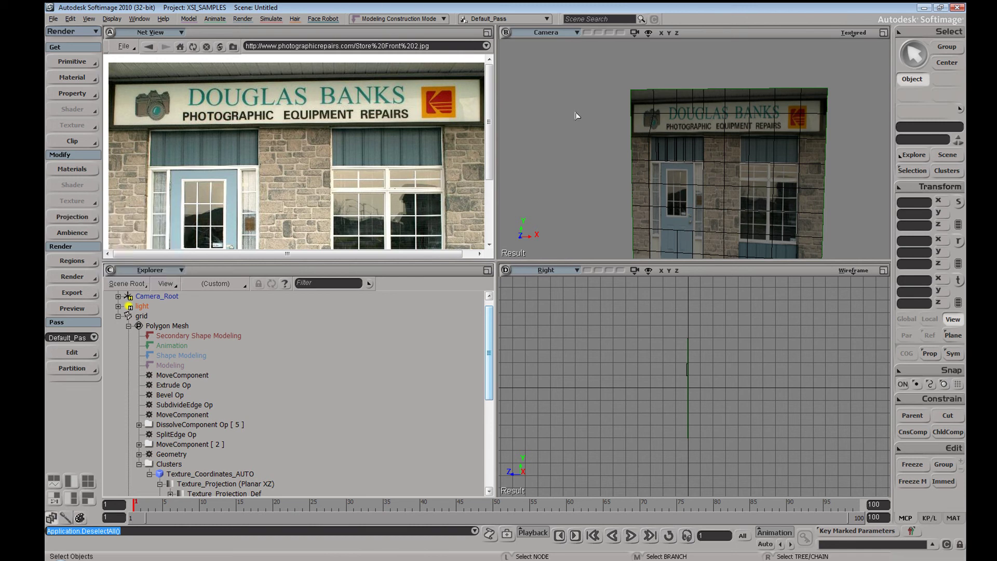
- Select the grid, try tweaking the wall polygon beside the blue panel over the door, and undo the change
key("space")
left_click(722, 139)
key("m")
key("s")
right_click_drag(695, 140, 673, 129)
middle_click_drag(674, 129, 669, 181)
left_click_drag(682, 182, 657, 207)
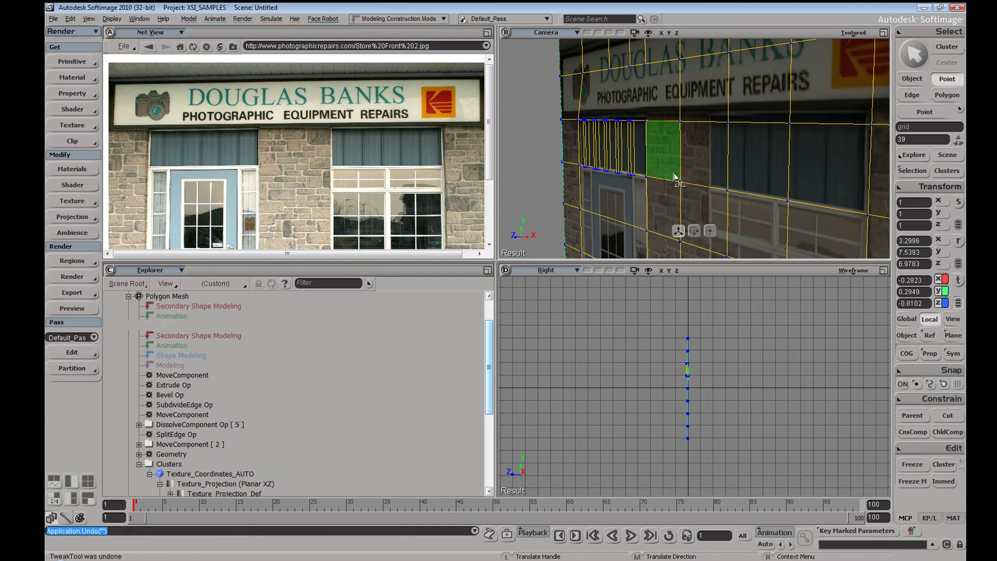
key("ctrl+z")
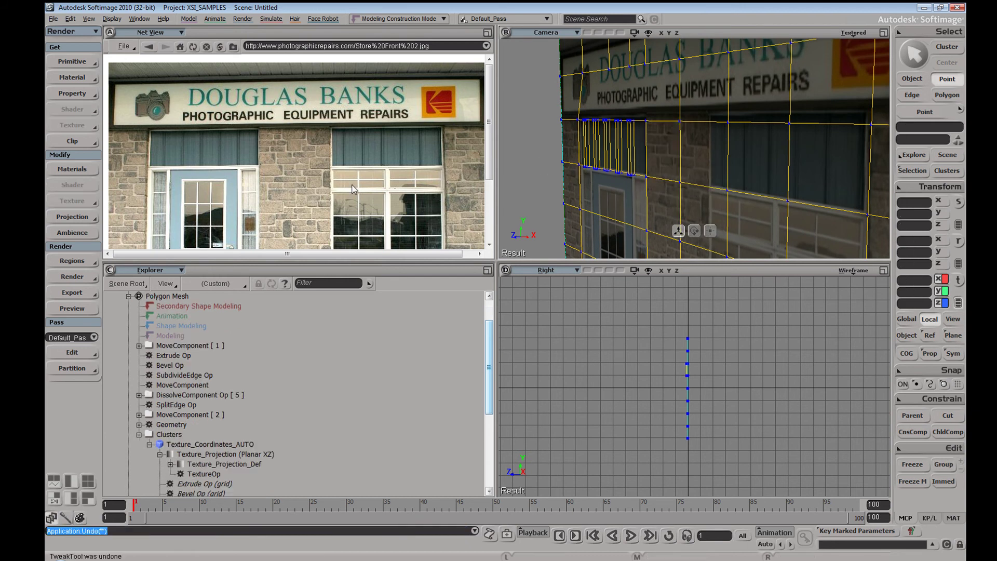
- Move the TextureOp to read just after the Extrude Op in the grid's operator stack, and check the MoveComponent group above it
left_click(202, 474)
left_click_drag(201, 465, 185, 360)
left_click(140, 345)
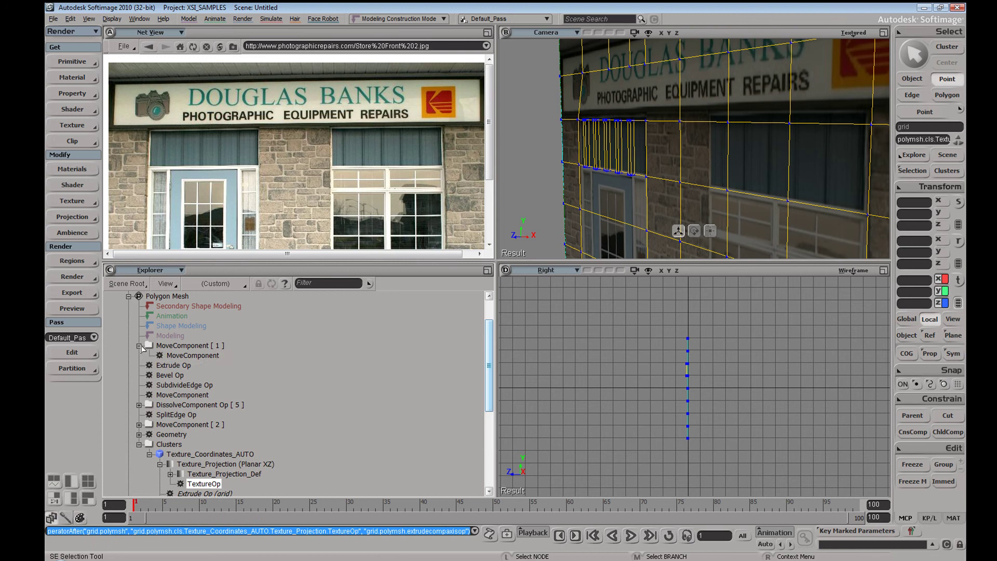
left_click(139, 346)
- Try moving the TextureOp to just after the SplitEdge Op, inspect the texture from the front, and undo the move
key("m")
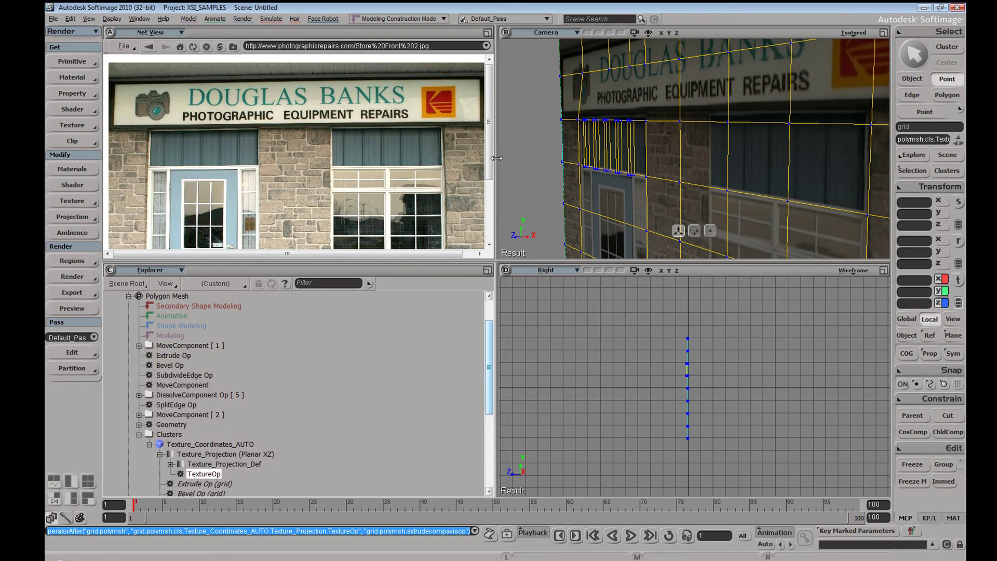
scroll(702, 156, "down", 6)
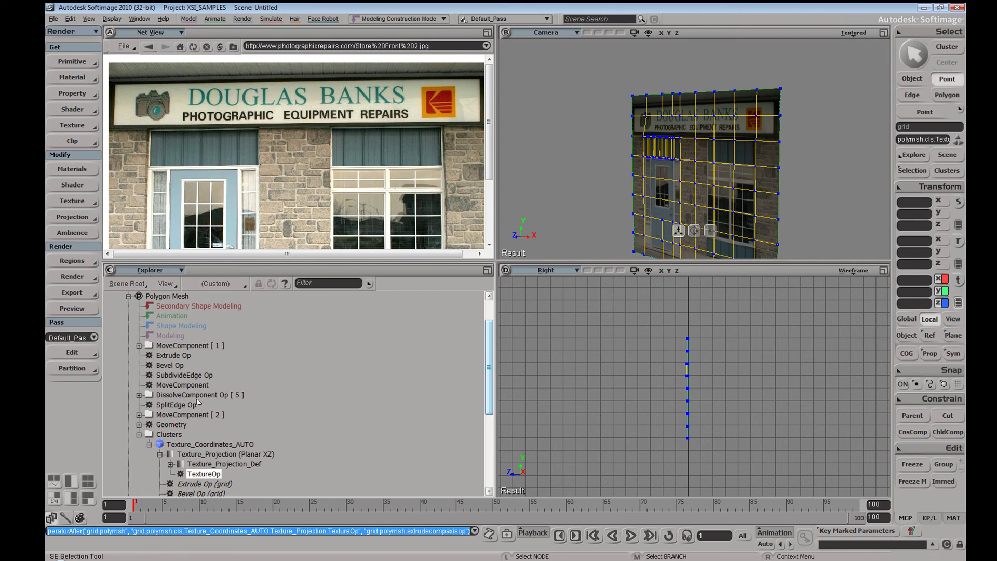
left_click_drag(207, 479, 180, 410)
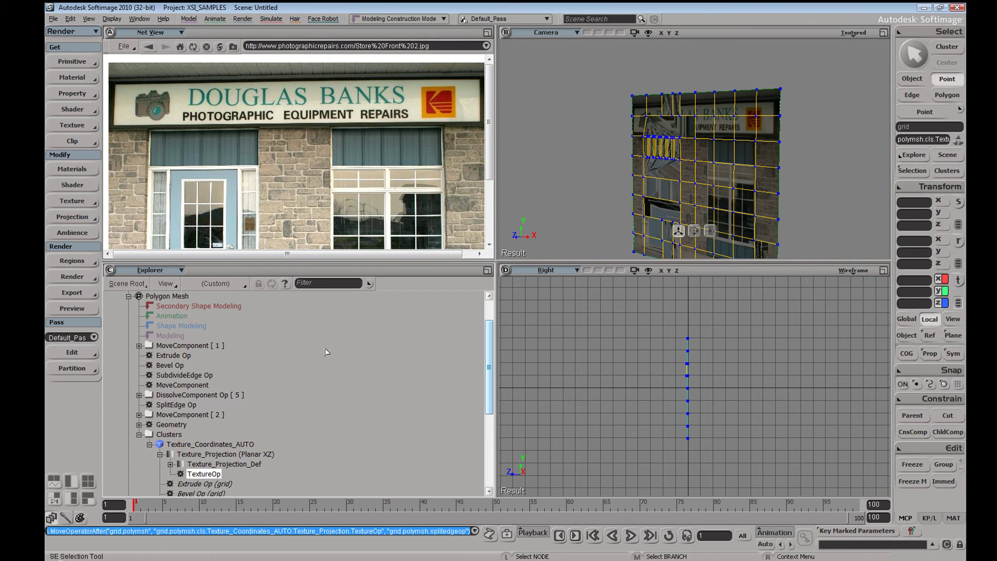
key("s")
right_click_drag(680, 125, 733, 139)
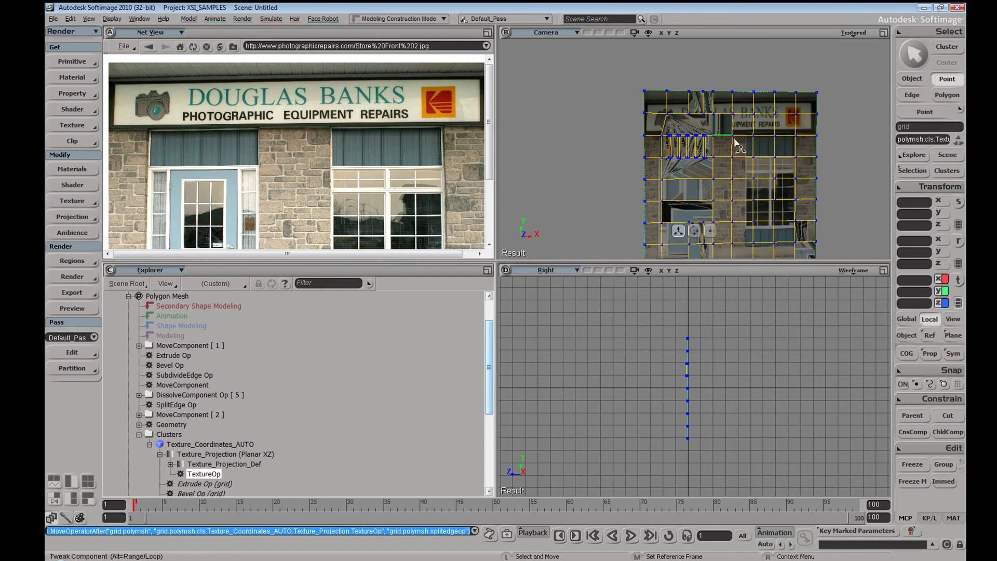
key("ctrl+z")
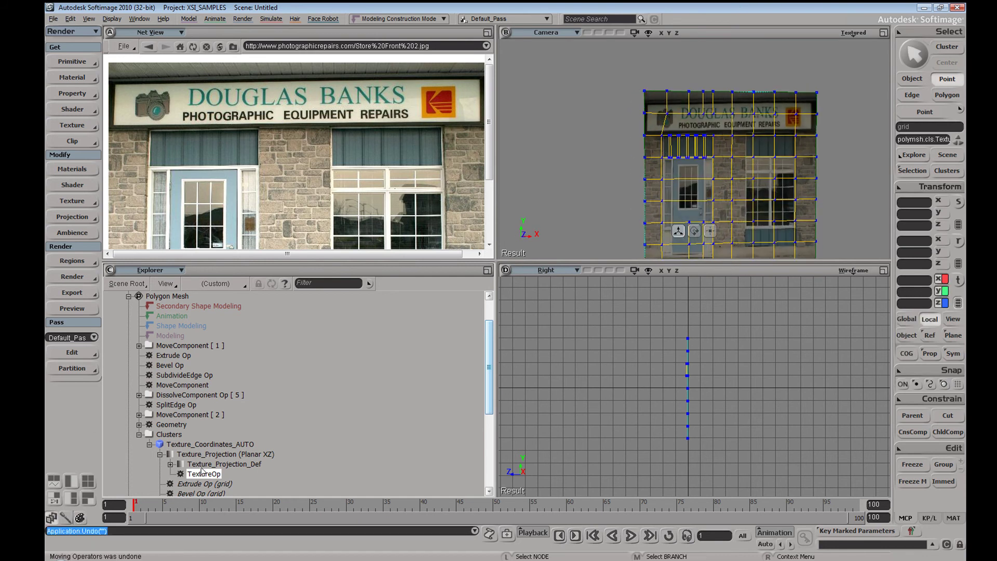
- Move the TextureOp to just after the SubdivideEdge Op, open its properties, and reposition it just after the Bevel Op
left_click_drag(203, 478, 172, 429)
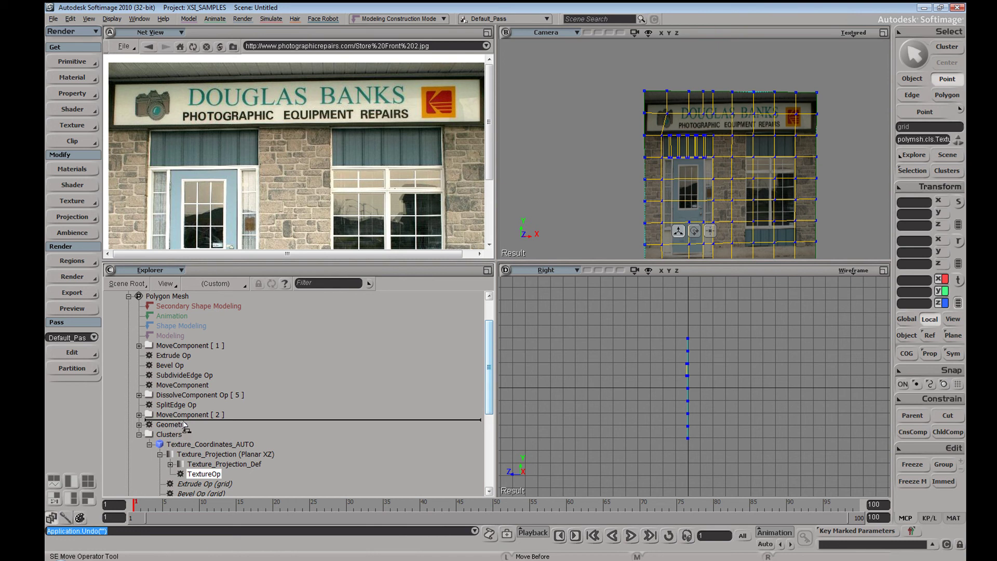
left_click_drag(183, 425, 196, 375)
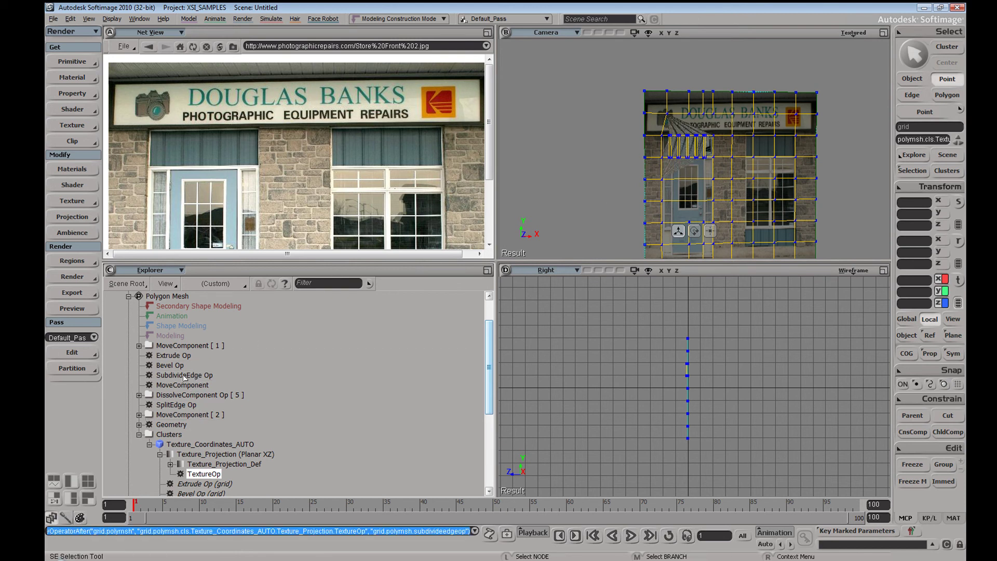
left_click_drag(214, 464, 167, 343)
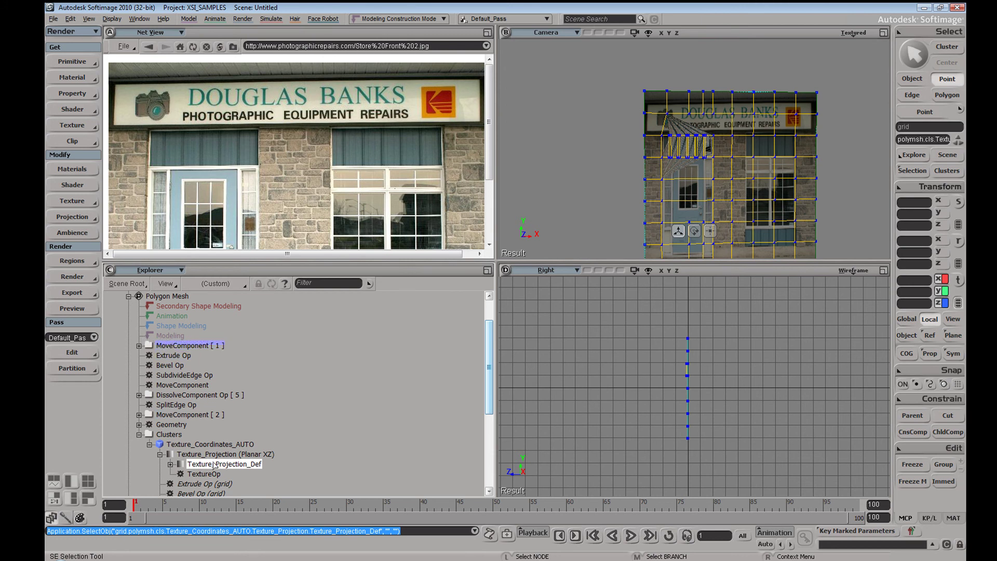
double_click(198, 475)
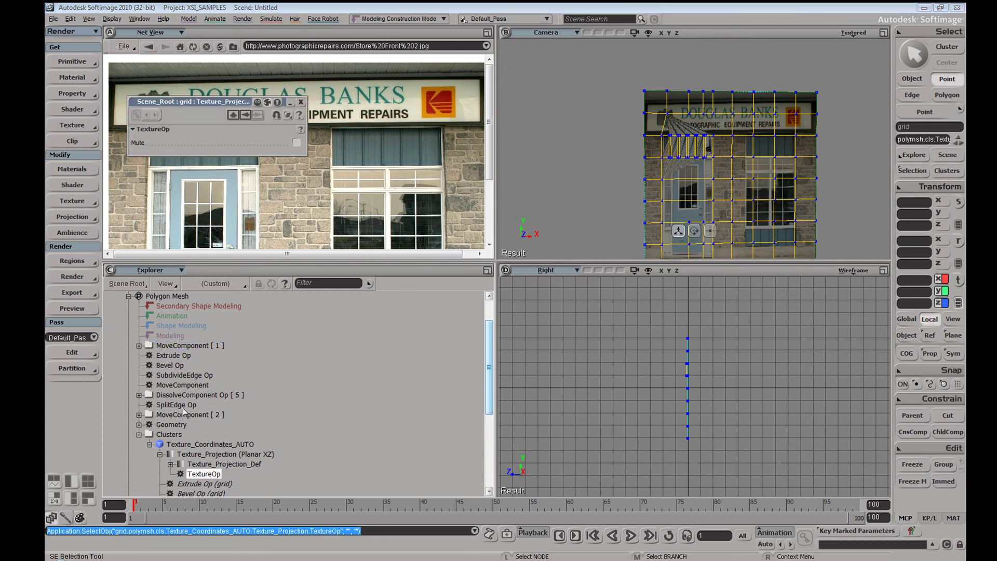
left_click_drag(208, 479, 177, 363)
- Tweak a grid point on the stone wall beside the door panel and orbit around it to check the texture
key("s")
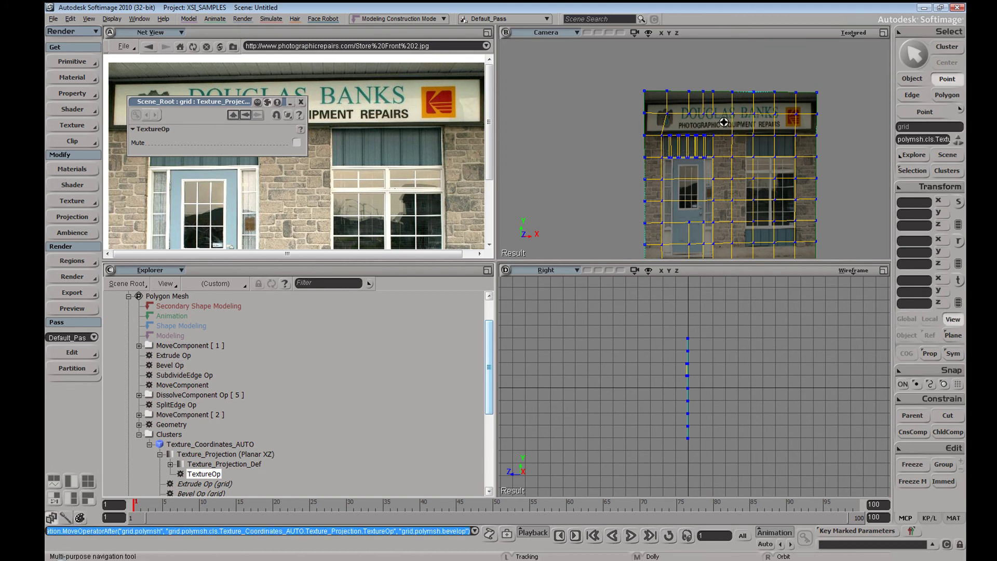
right_click_drag(748, 115, 741, 103)
middle_click_drag(742, 102, 680, 125)
right_click_drag(680, 125, 668, 133)
key("m")
left_click_drag(710, 163, 696, 165)
key("s")
right_click_drag(714, 120, 746, 144)
key("m")
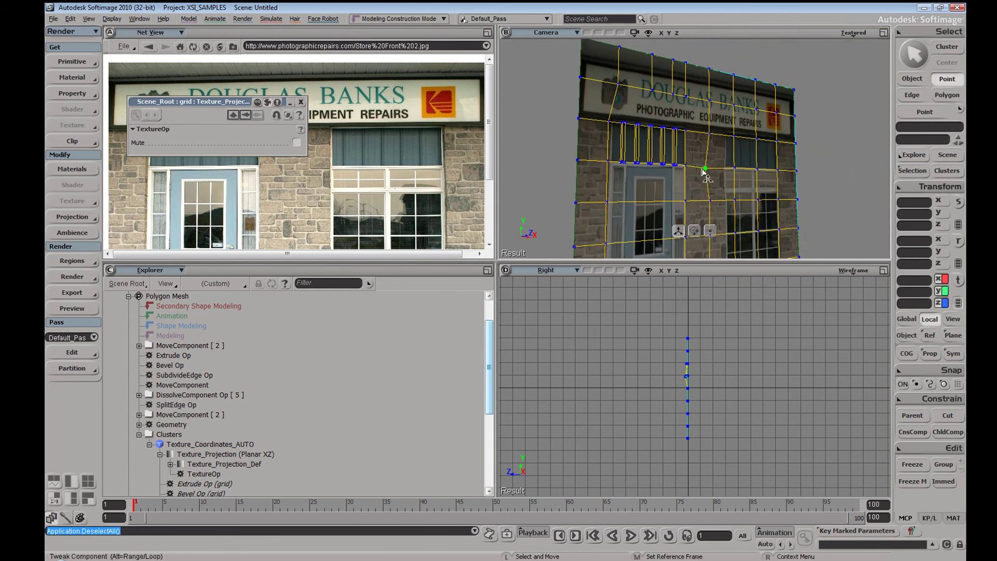
- Tweak the same wall point again, undo both point moves, and return to a frontal overview of the grid
left_click_drag(704, 171, 730, 175)
key("ctrl+z")
key("s")
key("m")
right_click_drag(717, 134, 680, 144)
key("ctrl+z")
key("s")
middle_click_drag(728, 108, 717, 151)
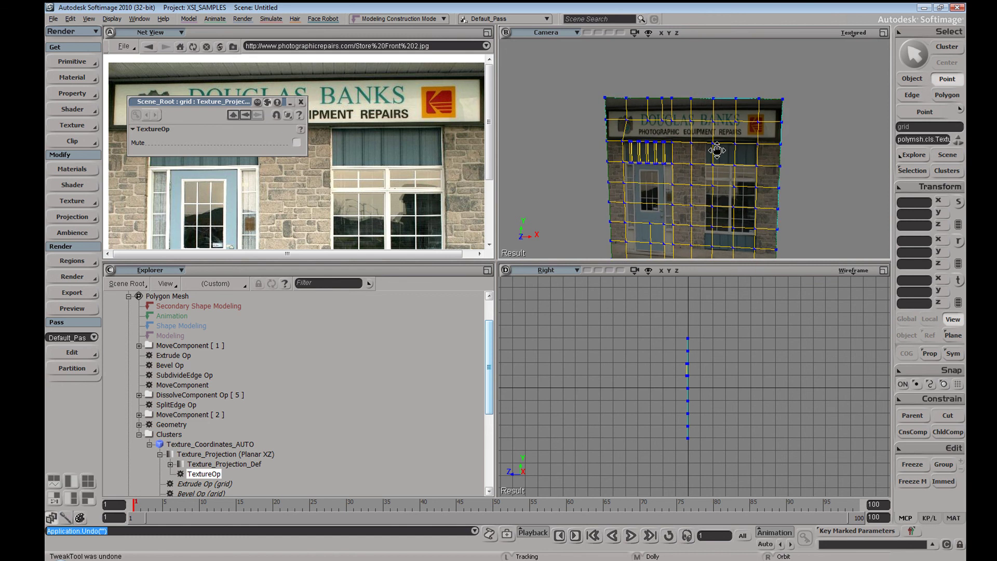
left_click_drag(717, 151, 733, 146)
key("m")
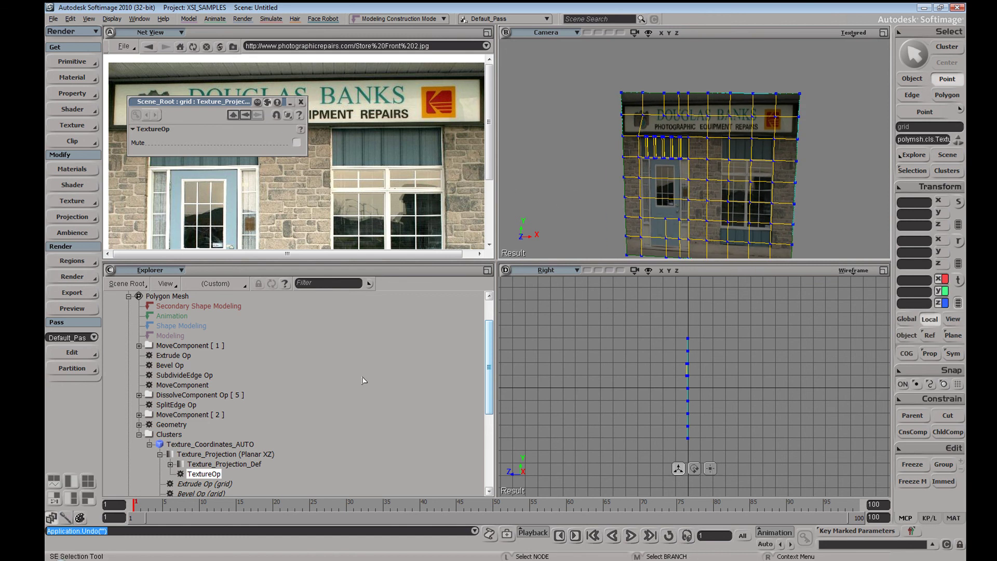
- Select Texture_Projection (Planar XZ), set it to Swim, and expand it to check where its TextureOp reads
left_click(160, 454)
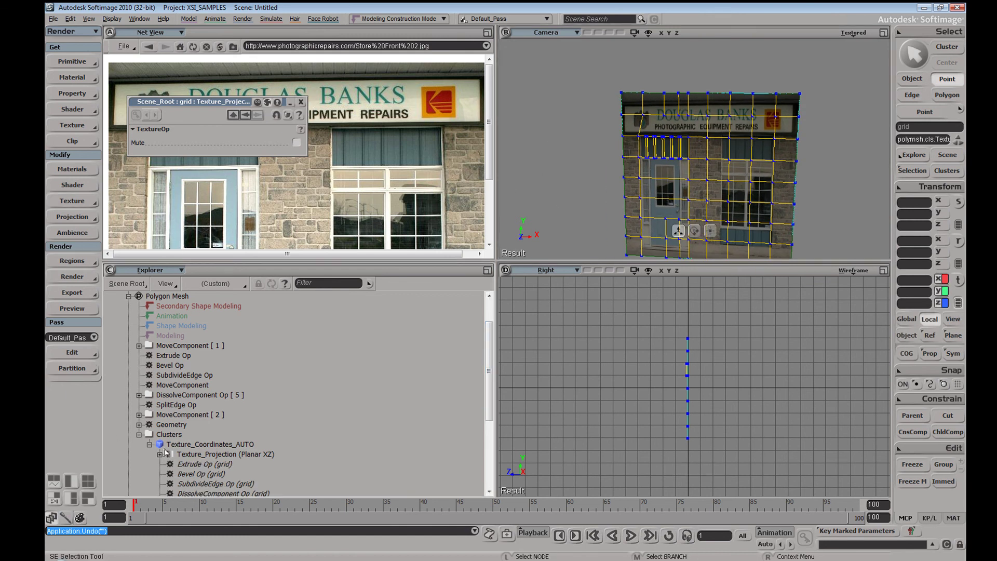
left_click(224, 456)
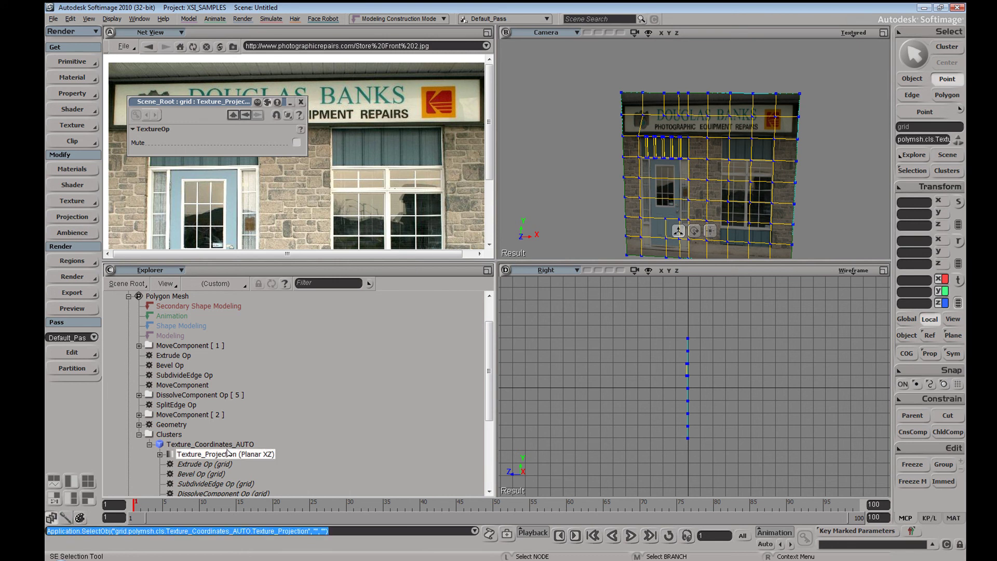
left_click(88, 217)
left_click(135, 243)
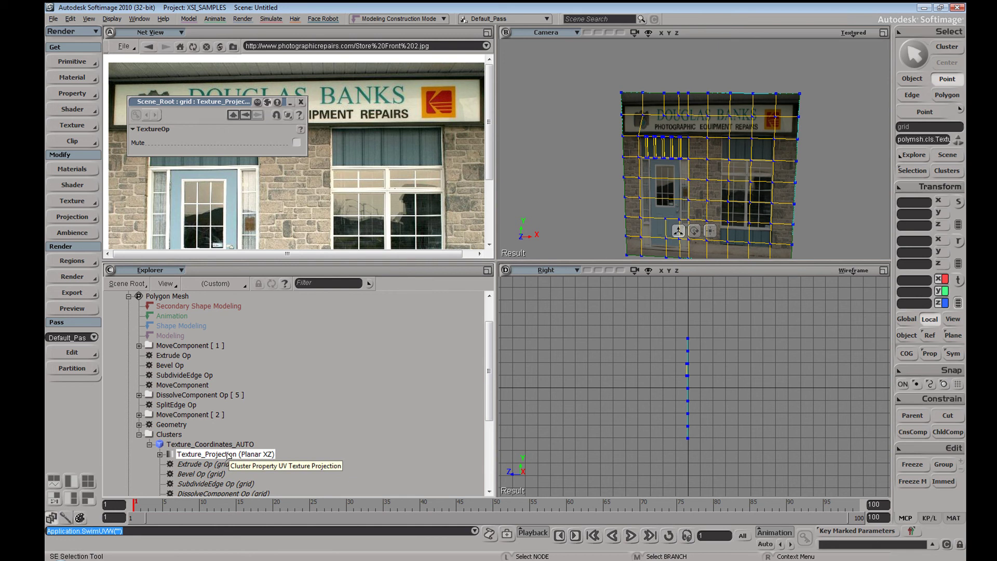
left_click_drag(485, 360, 483, 397)
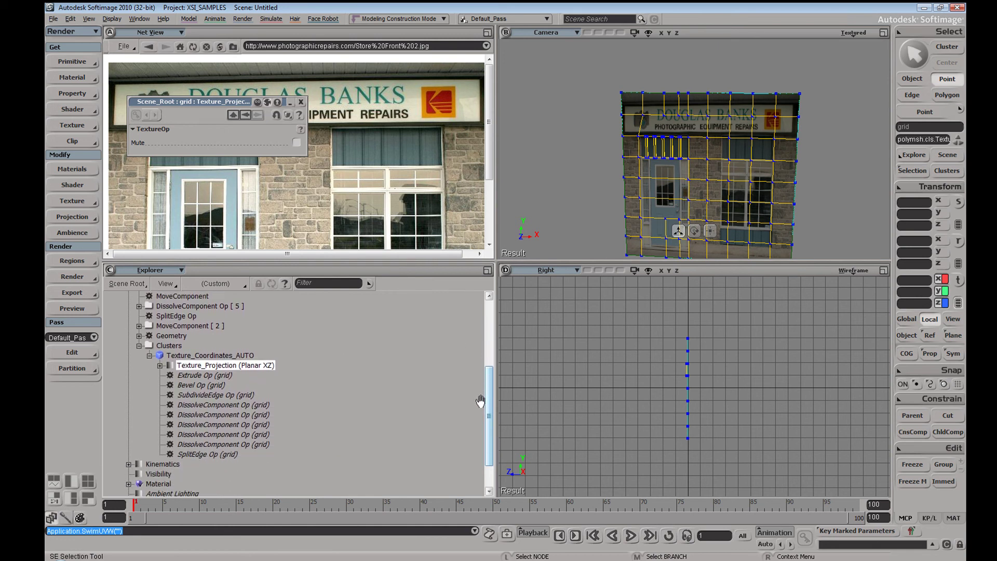
left_click(160, 366)
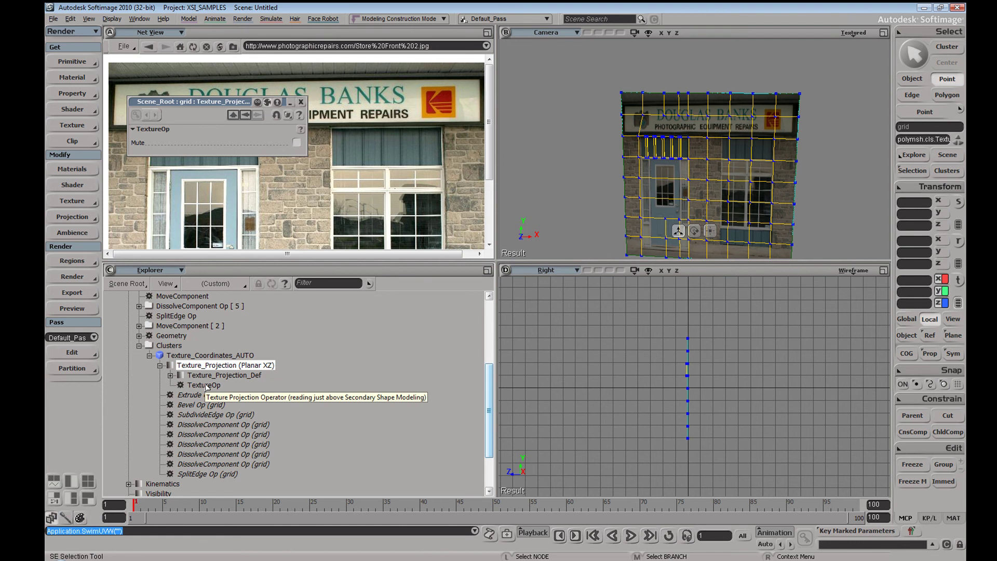
- Try tweaking the wall between the door and window to test the Swim projection from several angles, and undo the changes
key("s")
right_click_drag(744, 169, 701, 166)
middle_click_drag(701, 166, 679, 186)
right_click_drag(679, 187, 608, 169)
key("m")
left_click_drag(688, 174, 667, 181)
key("s")
right_click_drag(647, 138, 718, 133)
key("m")
mouse_move(699, 177)
left_mouse_down()
mouse_move(712, 166)
mouse_move(697, 183)
left_mouse_up()
key("ctrl+z")
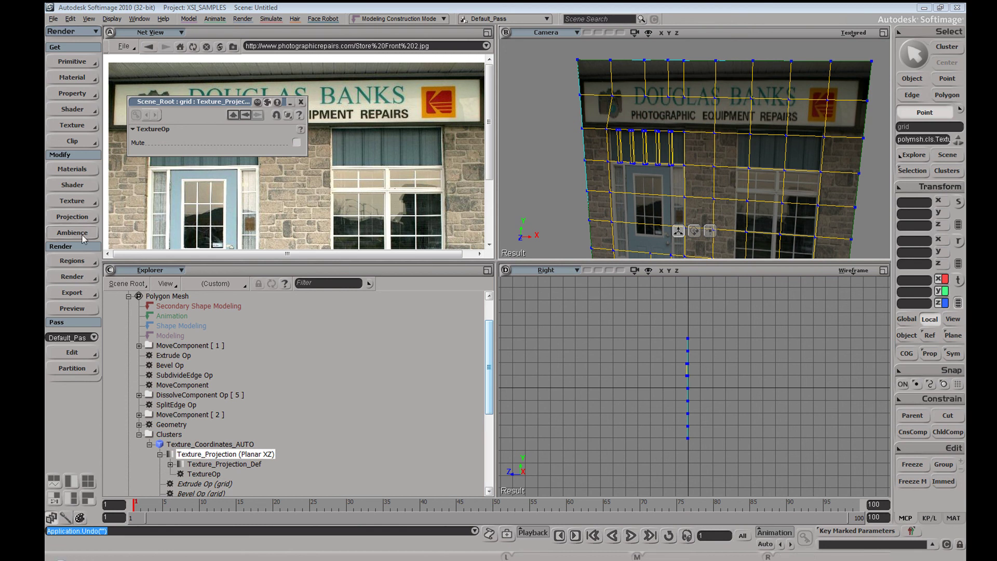
- Set the texture projection to Stick and tweak the wall polygon between the door and the window to test it
left_click(72, 217)
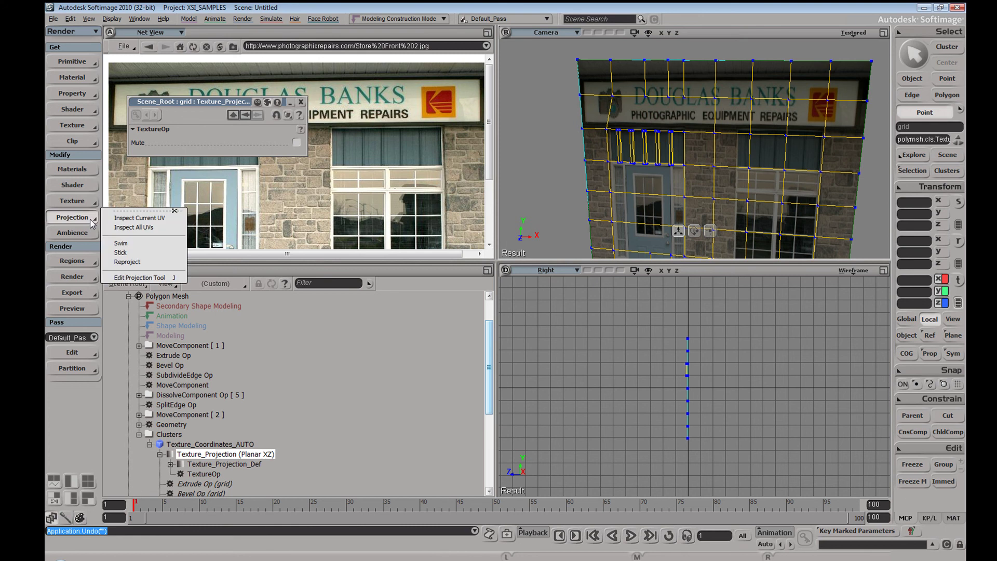
left_click(120, 253)
left_click_drag(735, 149, 709, 169)
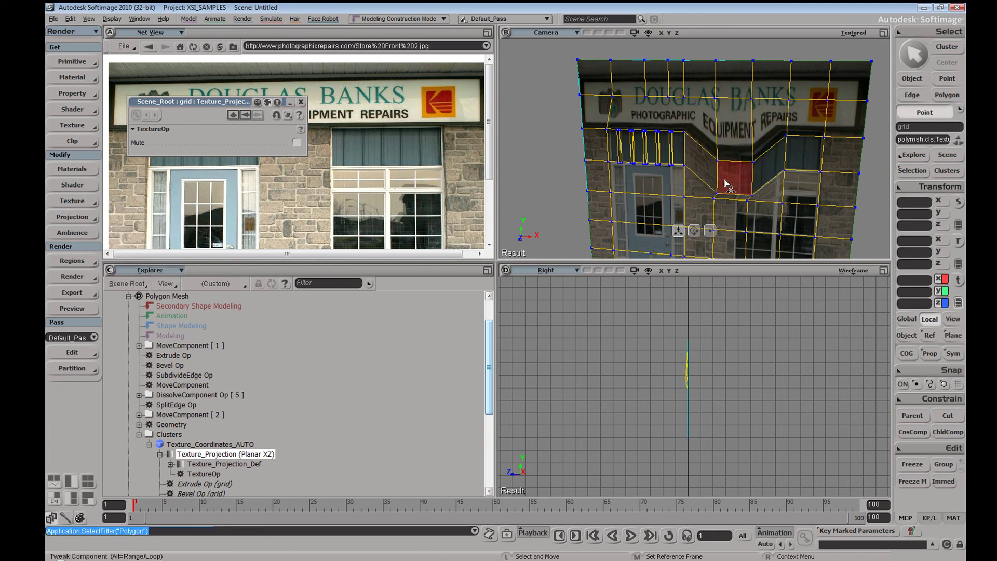
- Undo the wall polygon tweak, freeze the grid's operator stack, and try a wall point tweak on the frozen mesh before undoing it
key("ctrl+z")
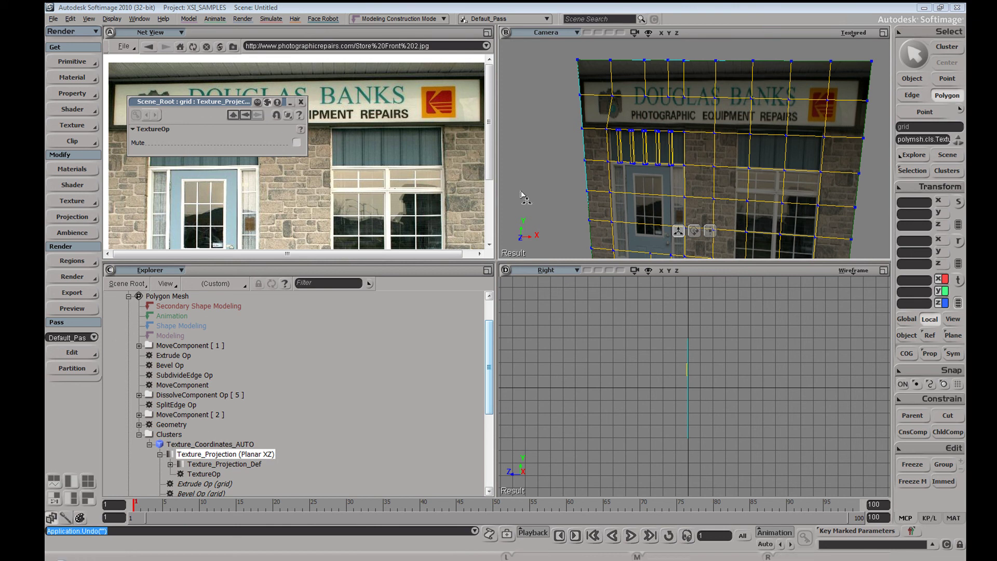
key("s")
right_click_drag(688, 147, 704, 135)
middle_click_drag(717, 170, 735, 139)
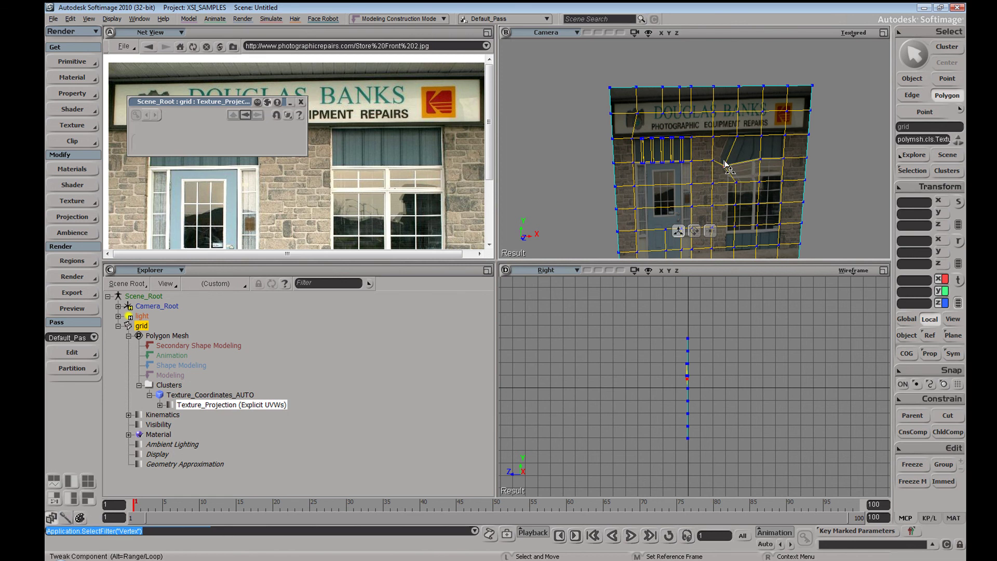
key("ctrl+z")
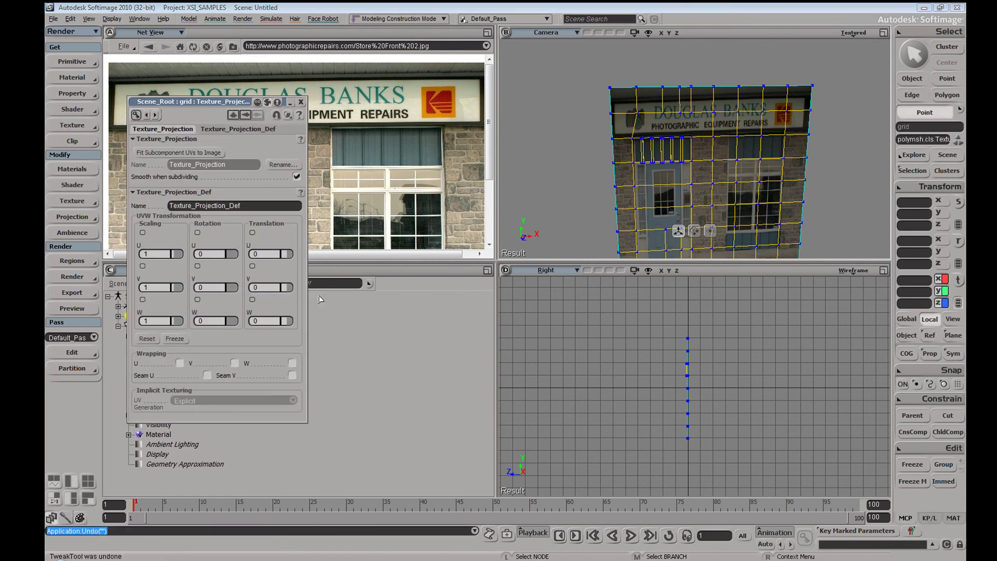
- Expand Texture_Projection (Explicit UVWs) to check for a TextureOp, and try setting the frozen projection to Swim
left_click(301, 102)
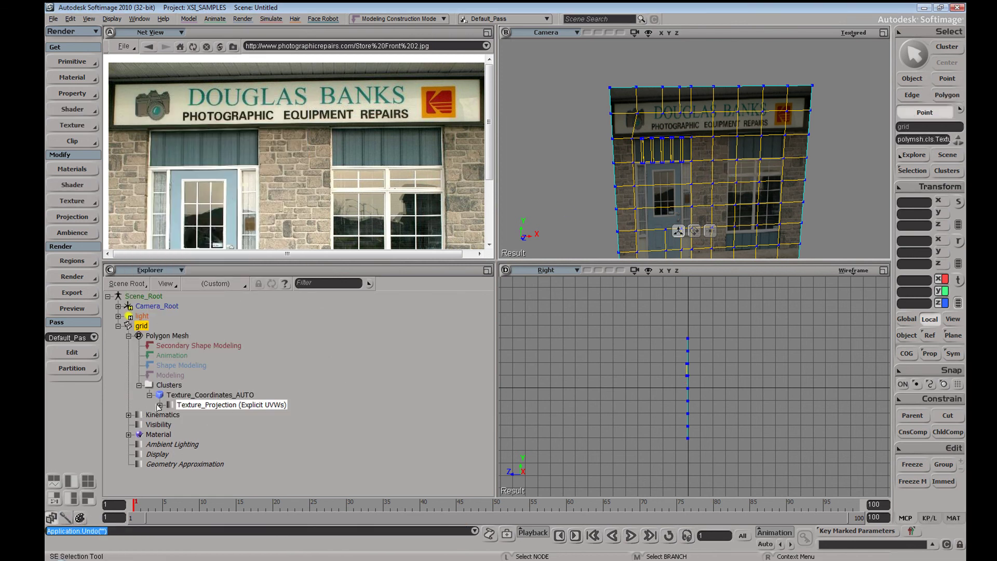
left_click(159, 405)
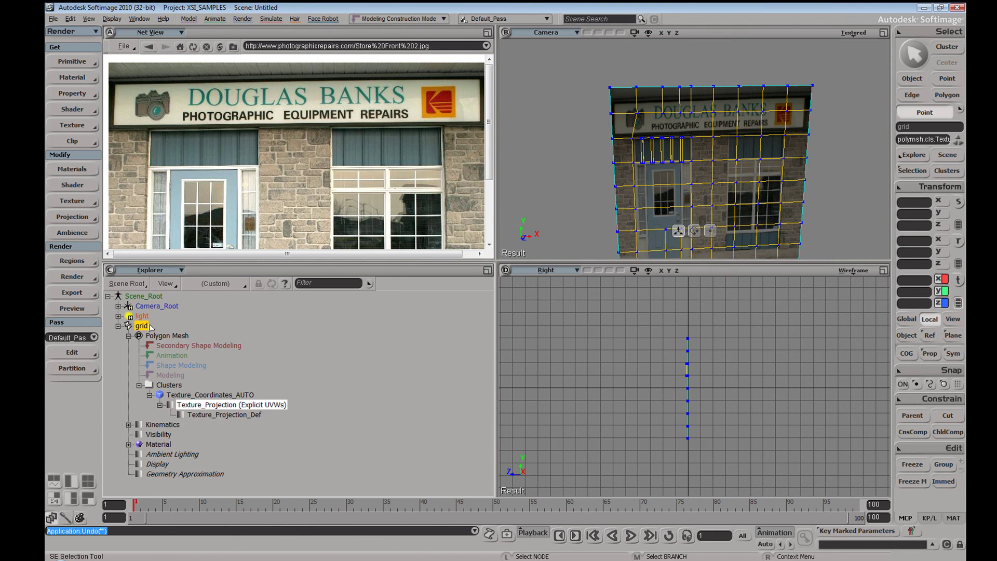
left_click(95, 216)
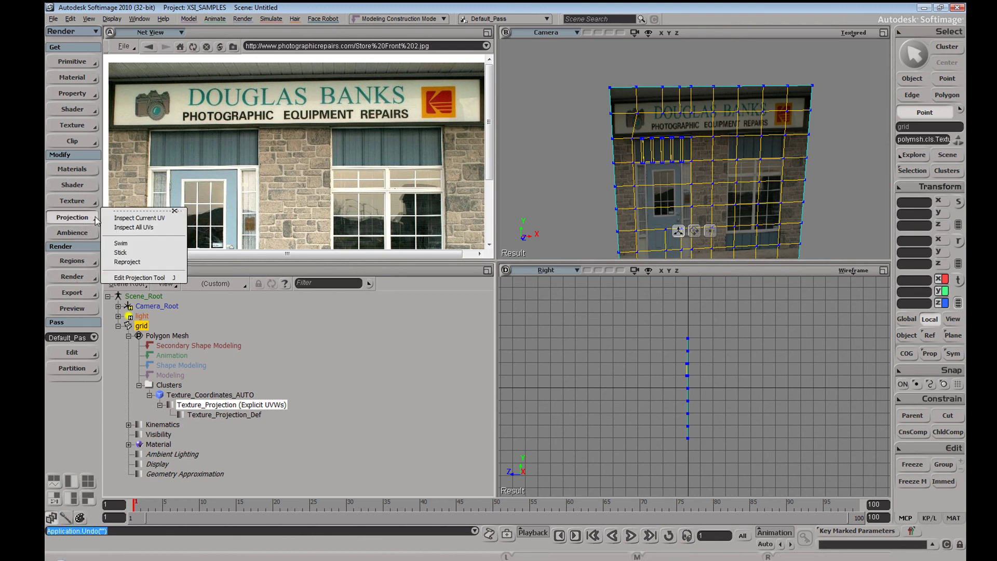
left_click(131, 247)
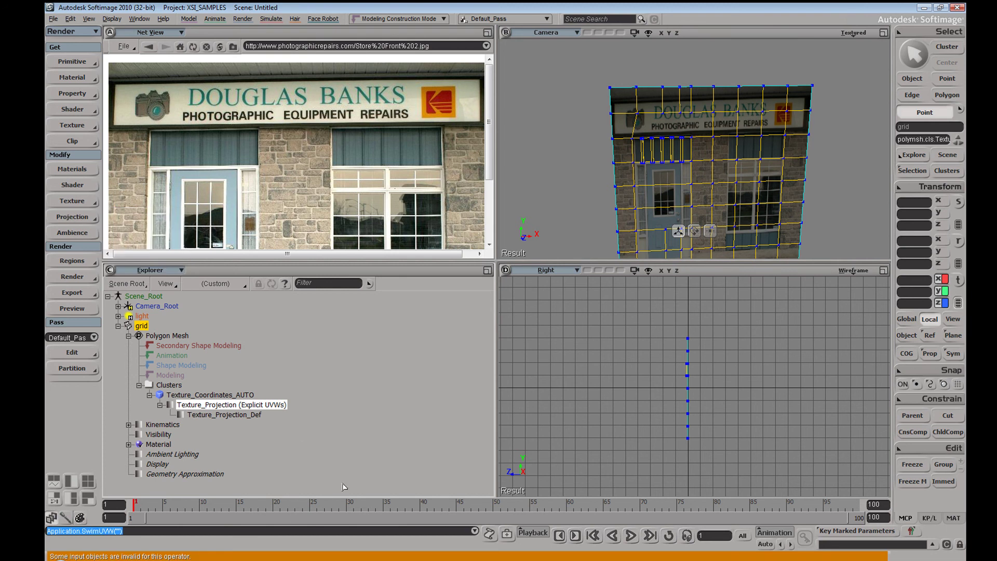
- Try tweaking the polygon at the upper edge of the window to test the texture, undo it, and inspect the grid from several angles
mouse_move(726, 153)
left_mouse_down()
mouse_move(731, 175)
mouse_move(715, 162)
left_mouse_up()
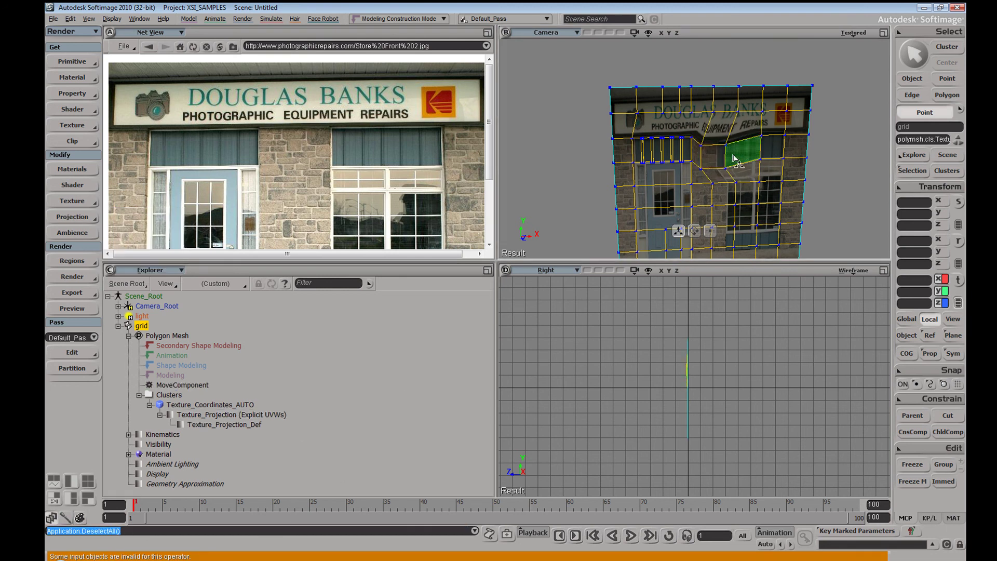
key("ctrl+z")
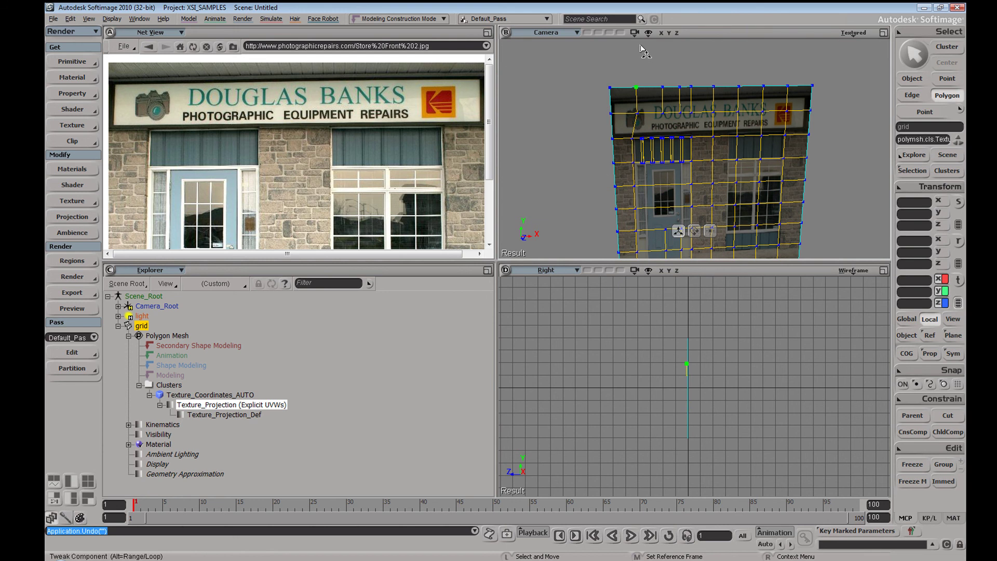
key("s")
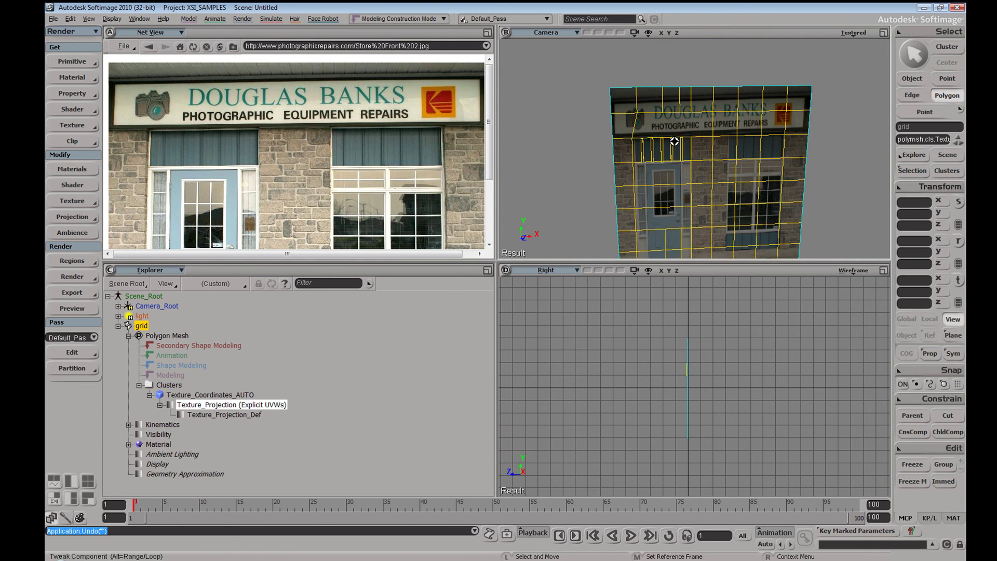
right_click_drag(674, 141, 672, 129)
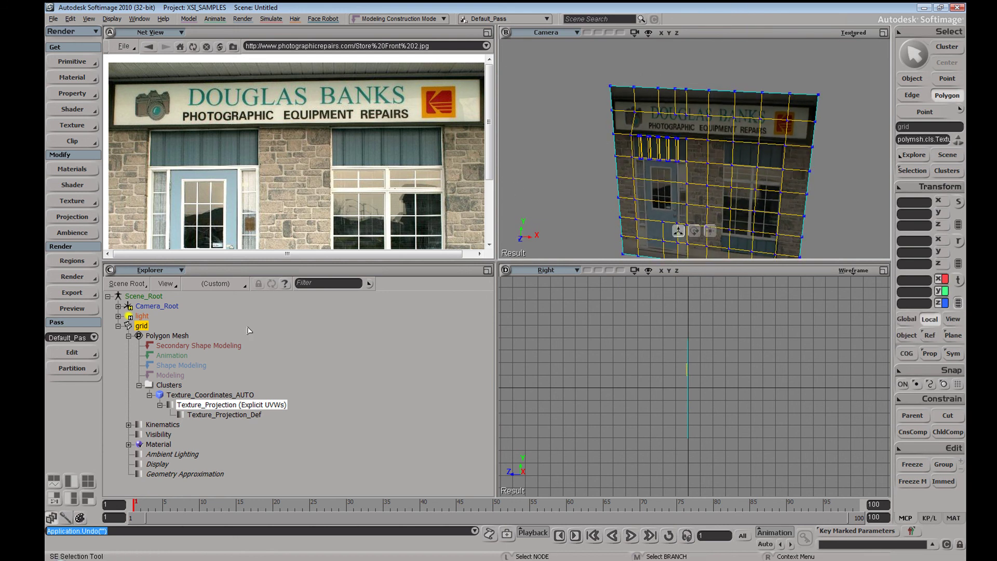
key("s")
right_click_drag(667, 150, 705, 165)
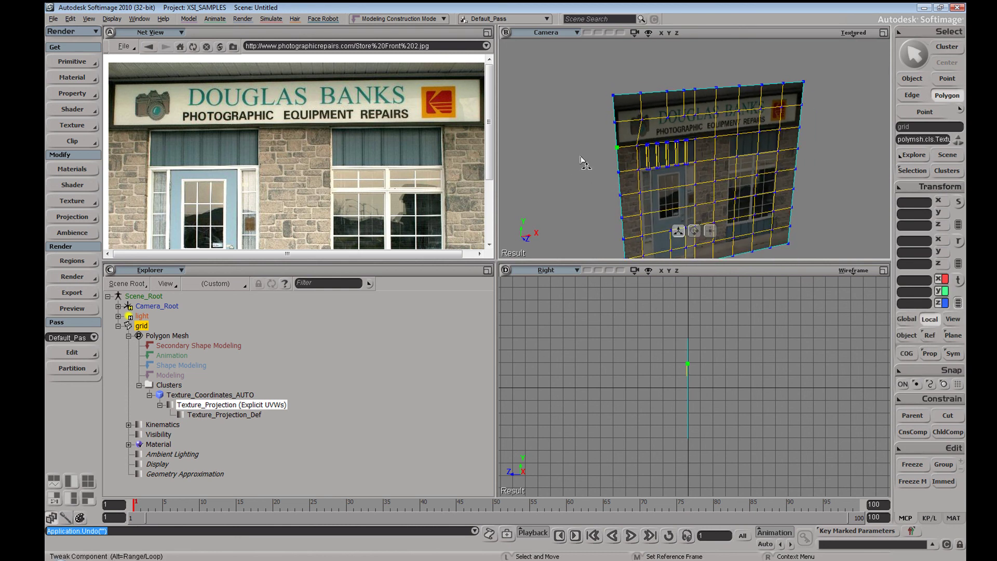